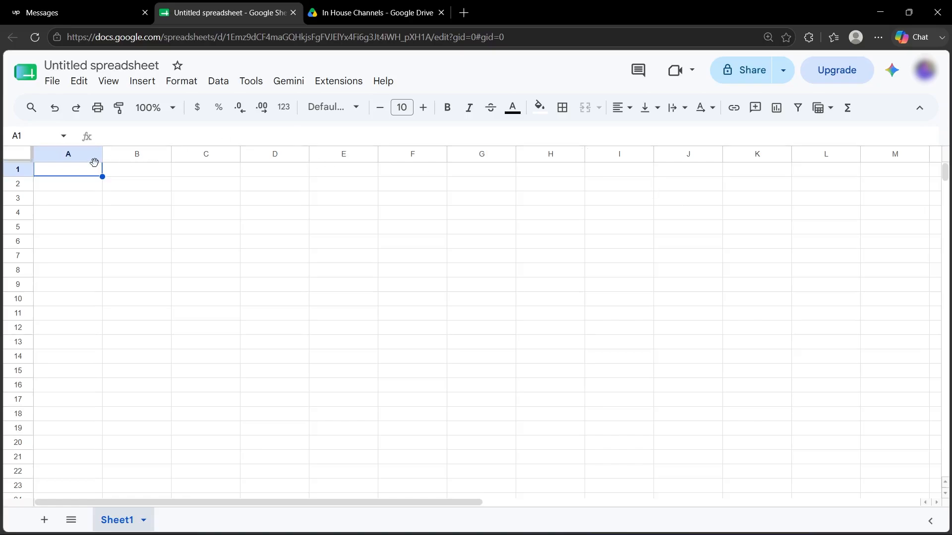
Enter the headers Contact Name, Company, Email and Phone in cells A1 to D1
type("Con")
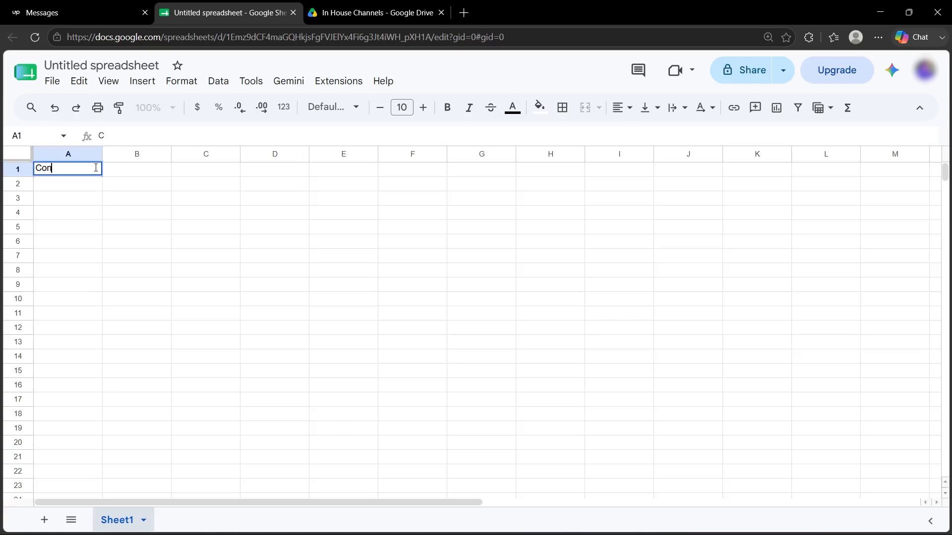
type("tact Name")
left_click(131, 168)
type("Compan")
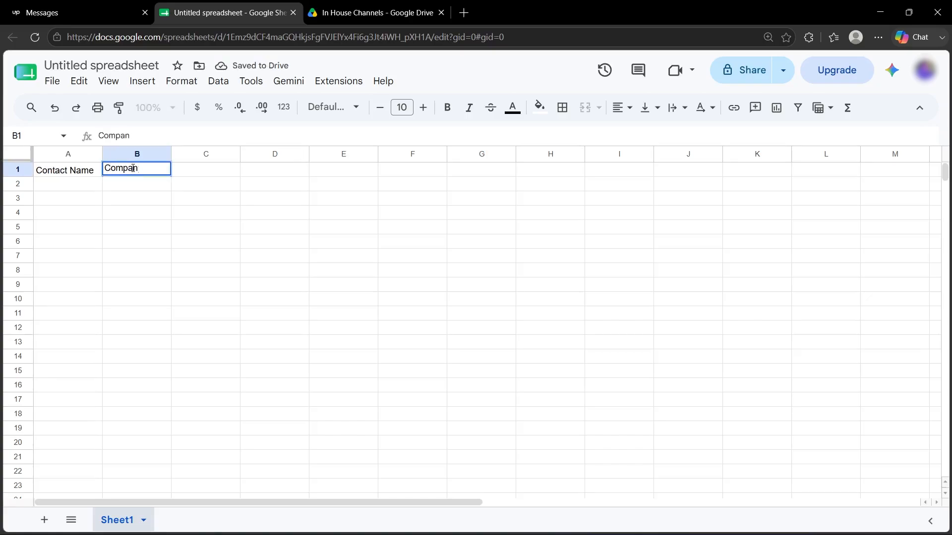
type("y")
left_click(187, 172)
type("Email")
left_click(263, 168)
type("Phonr")
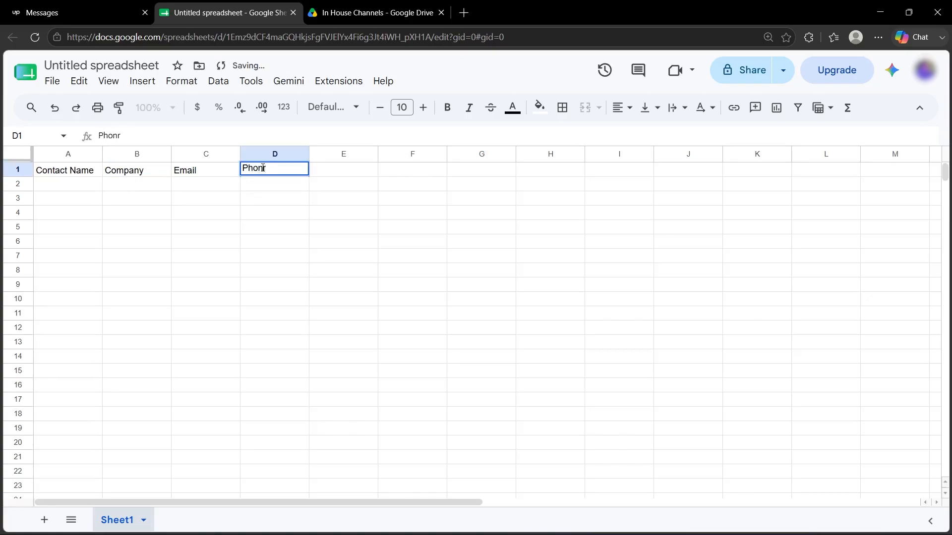
Enter the headers Deal Stage, Deal Value, Contact Date and Notes in cells E1 to H1
left_click(337, 173)
type("Deal Stage")
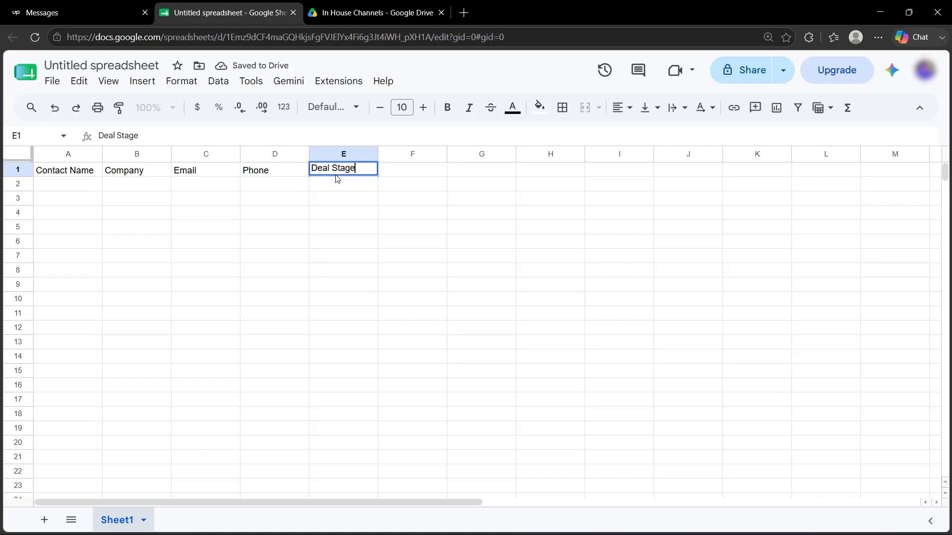
left_click(397, 171)
type("Deal Value")
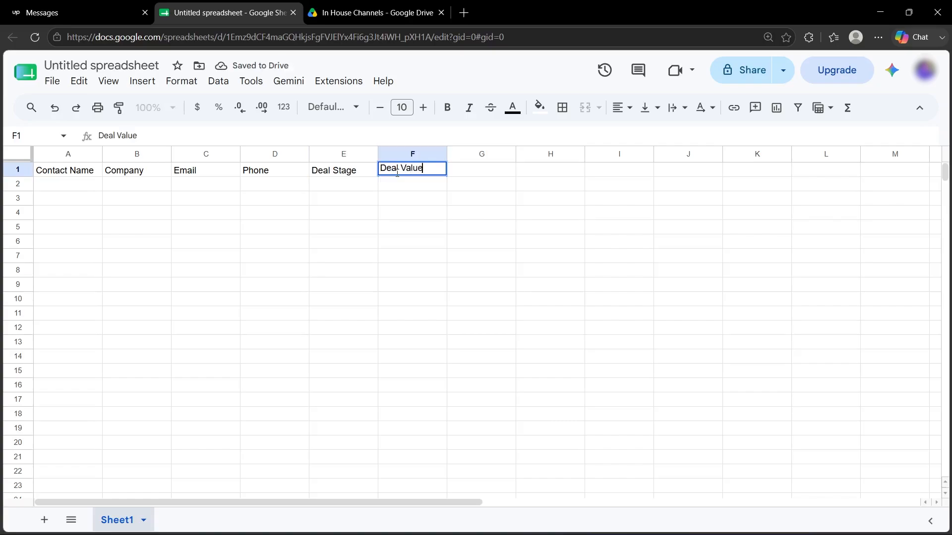
left_click(468, 176)
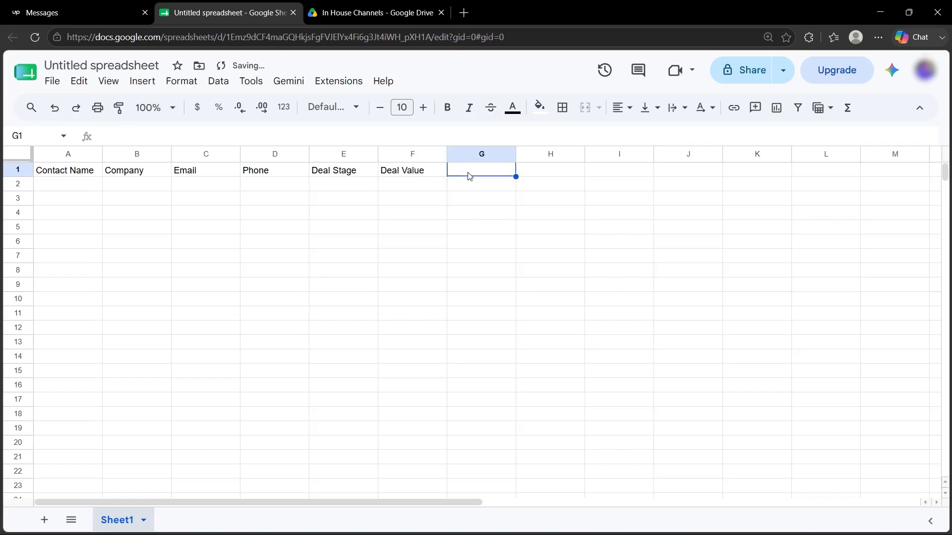
type("Contac")
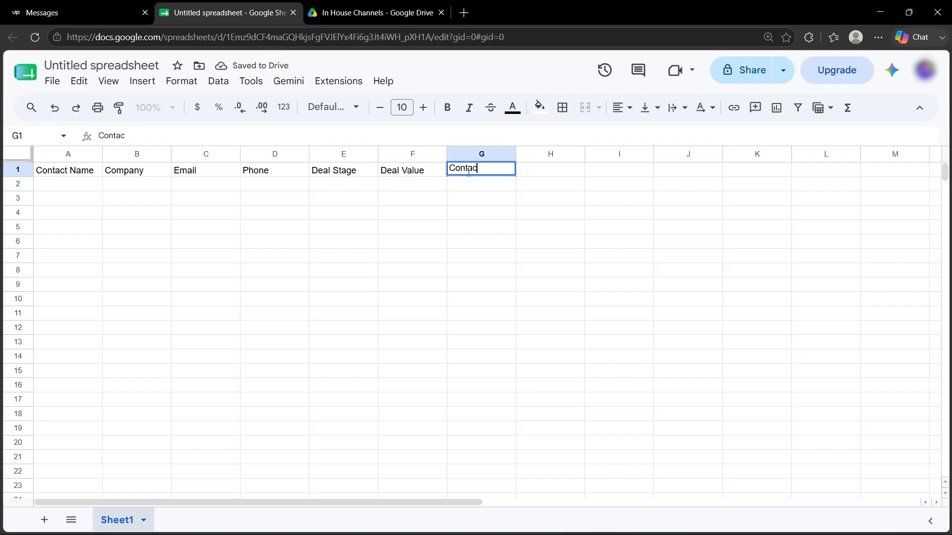
type("t Date")
left_click(525, 176)
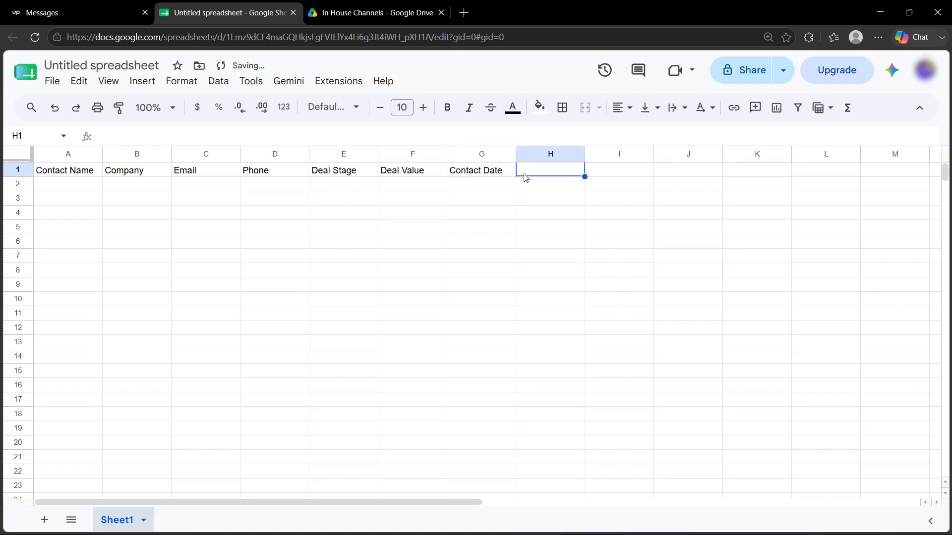
type("Notes")
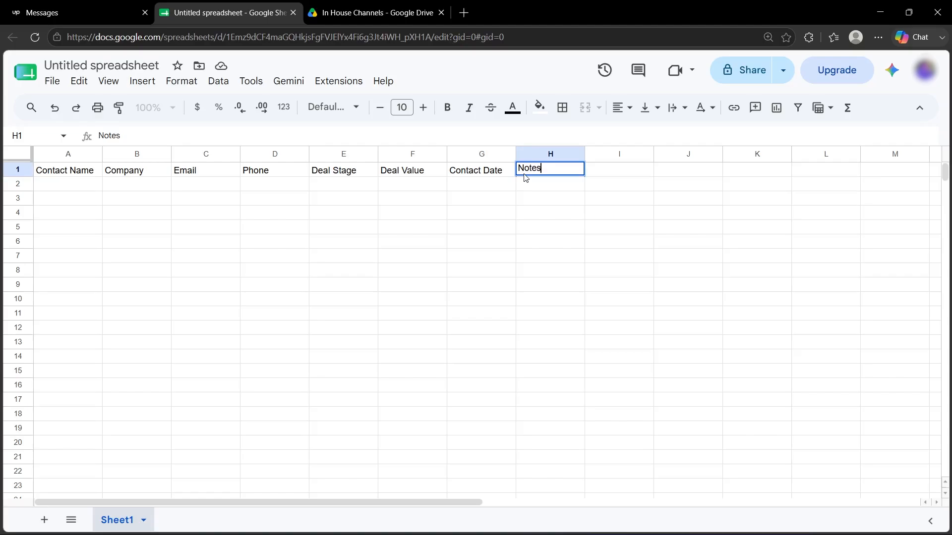
Add a dropdown data validation rule to the Deal Stage cells E2:E20
left_click(356, 185)
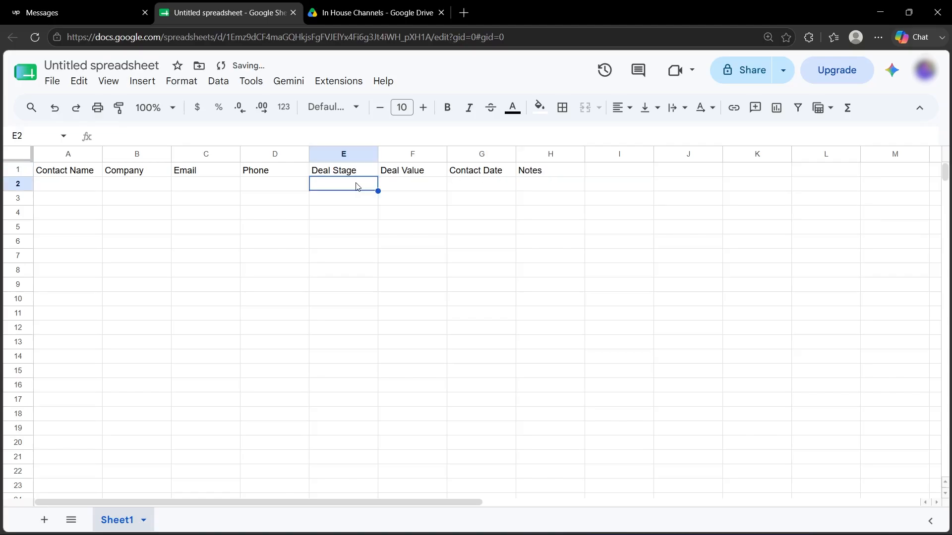
left_click_drag(357, 185, 357, 446)
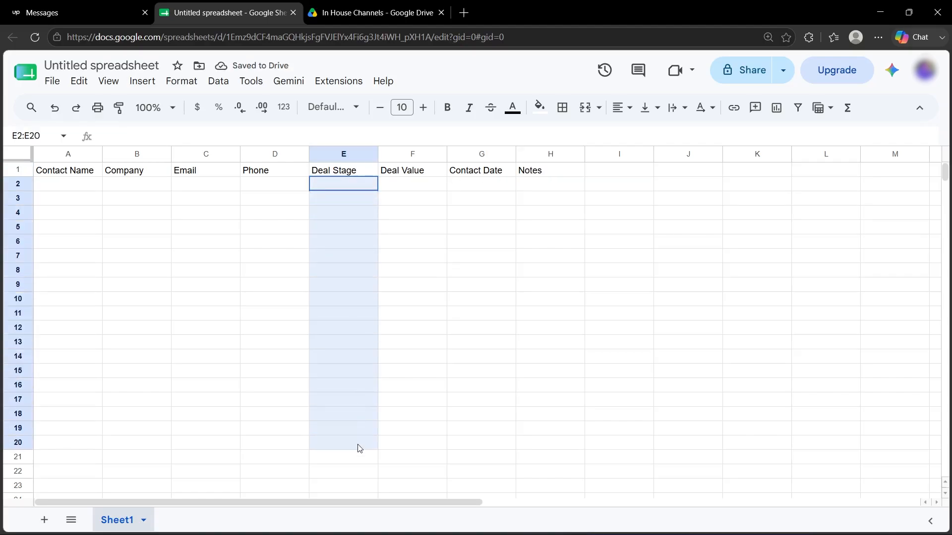
left_click(218, 81)
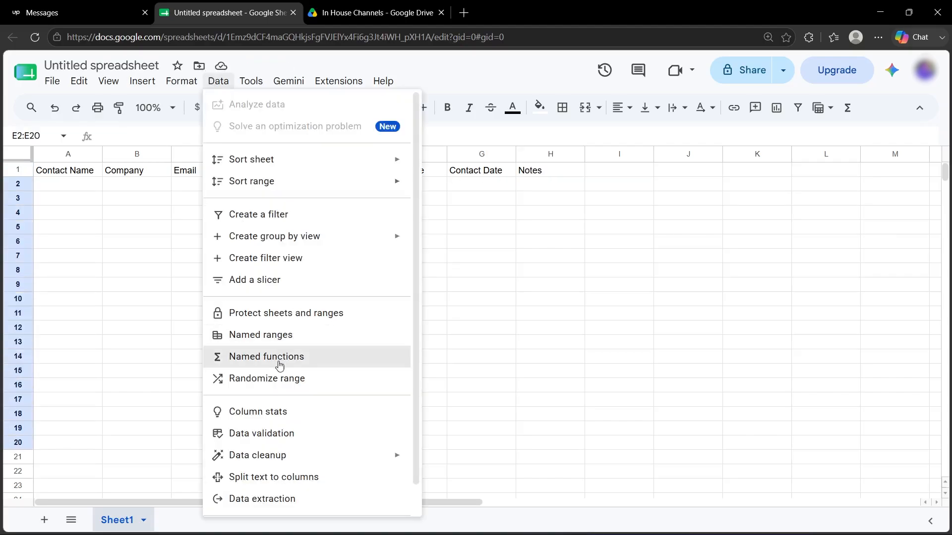
left_click(272, 434)
left_click(905, 158)
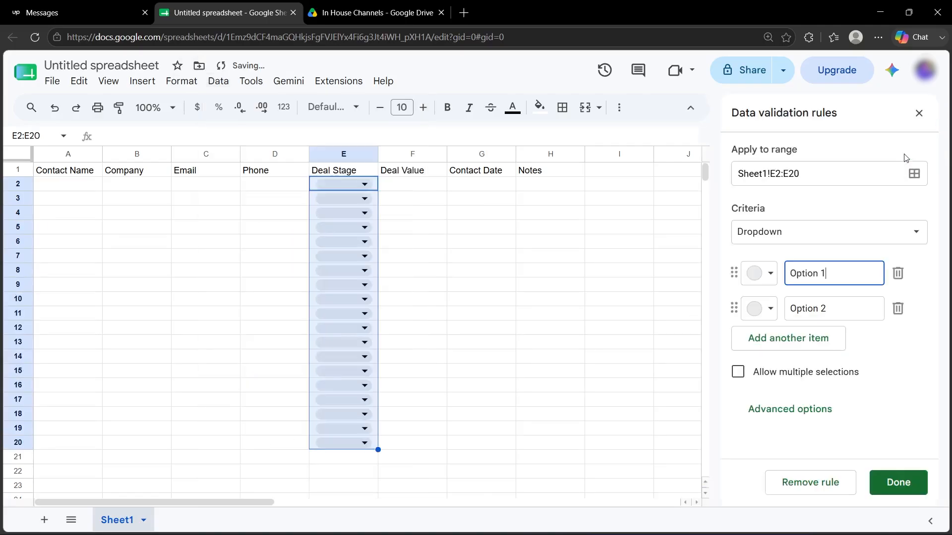
Define the dropdown items as Lead, Contacted, Proposal Sent, Negotiating and Closed
left_click(845, 283)
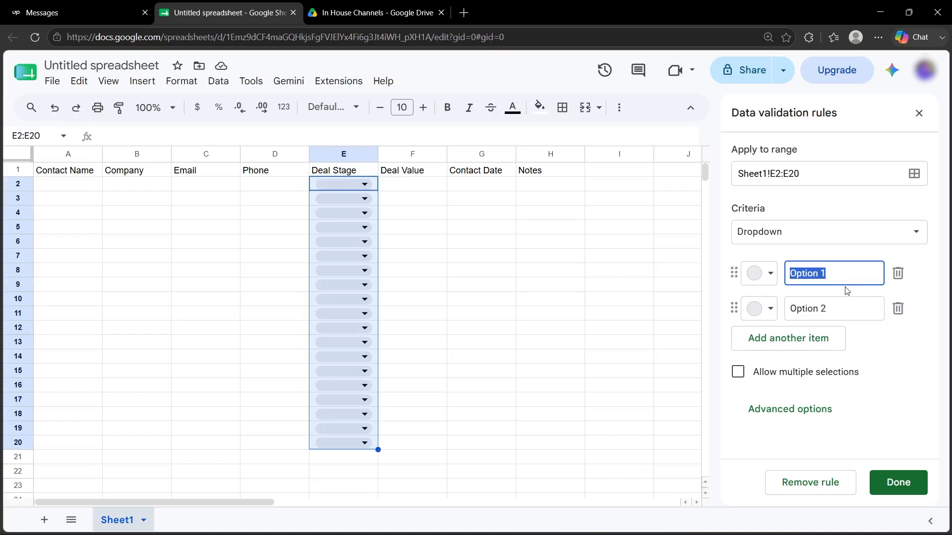
type("Lead")
key("Tab")
type("C")
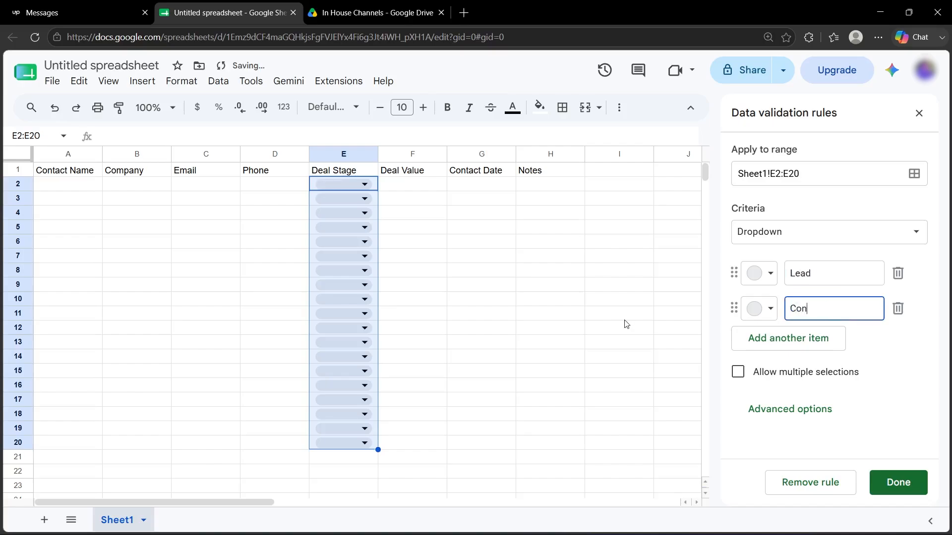
left_click(829, 339)
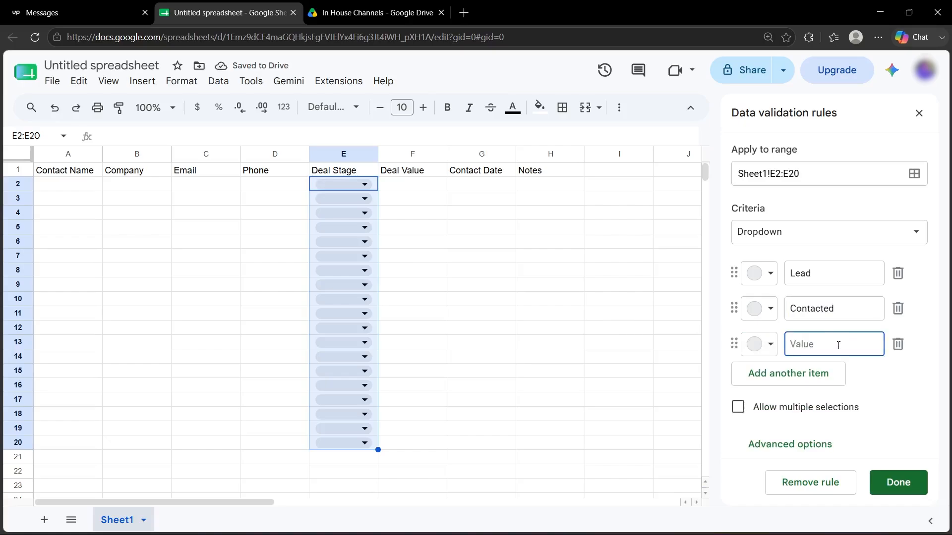
type("Proposal Sent")
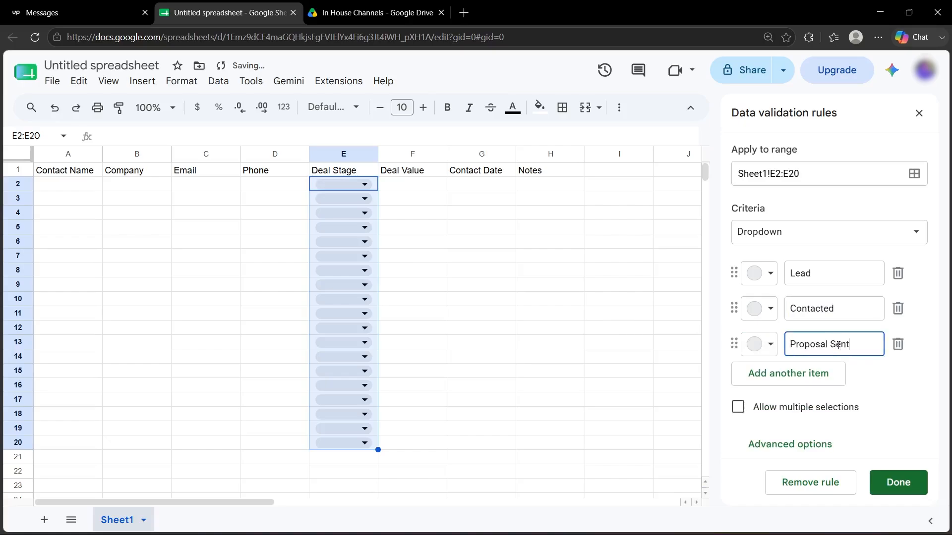
left_click(824, 374)
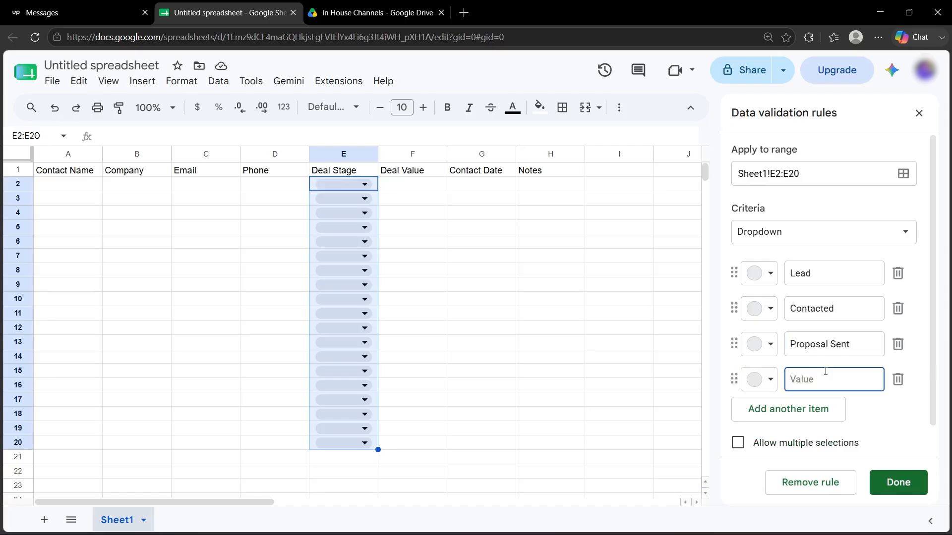
type("Negotiating")
left_click(827, 415)
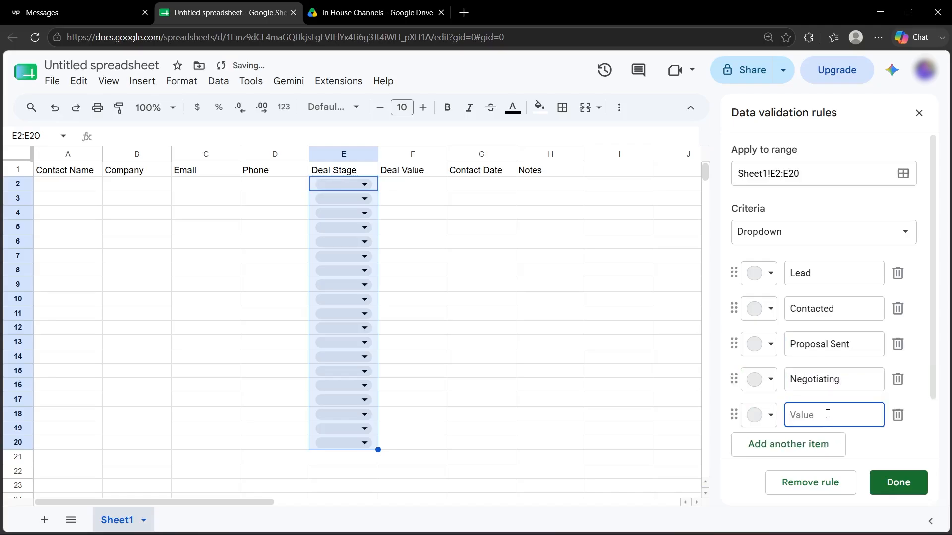
type("Closedc")
key("BackSpace")
Set the dropdown's display style to Plain text in the rule's advanced options
scroll(827, 415, "down", 2)
left_click(783, 449)
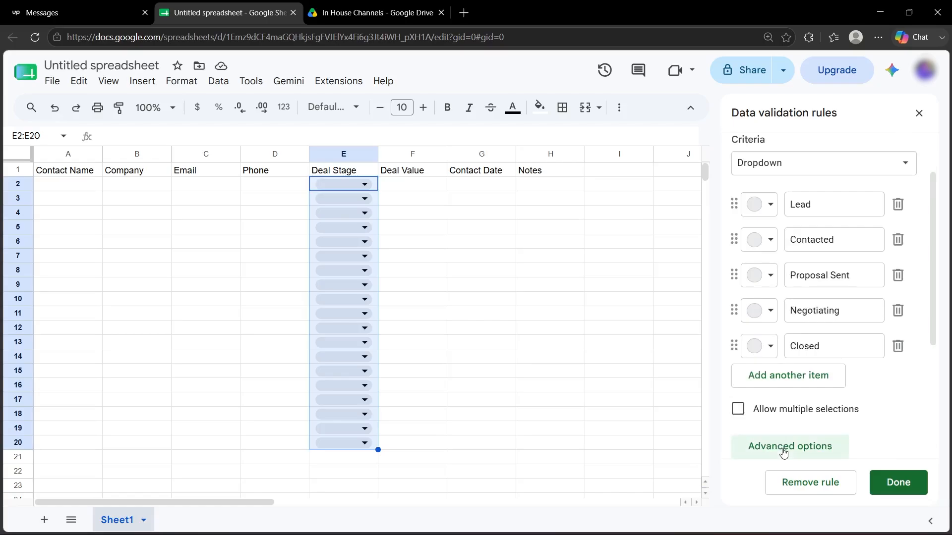
scroll(836, 428, "down", 4)
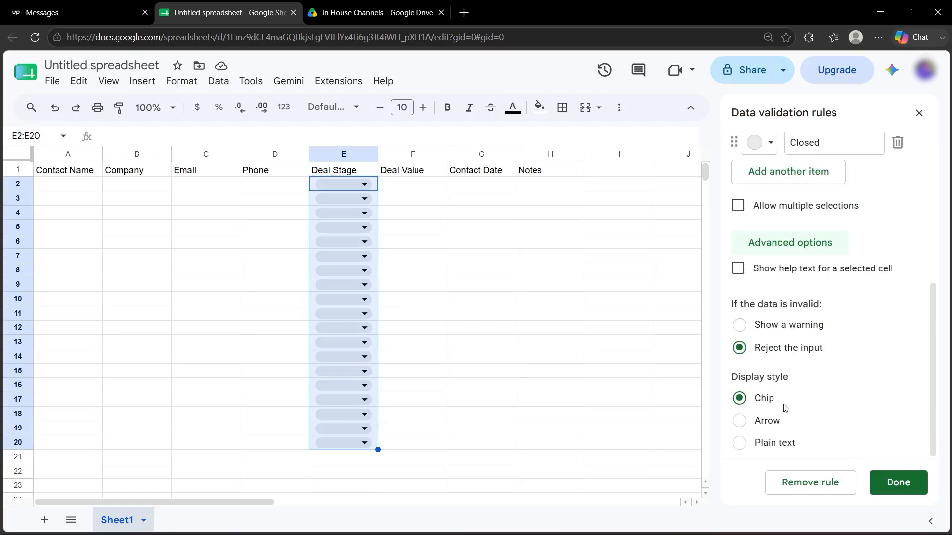
left_click(765, 422)
left_click(776, 445)
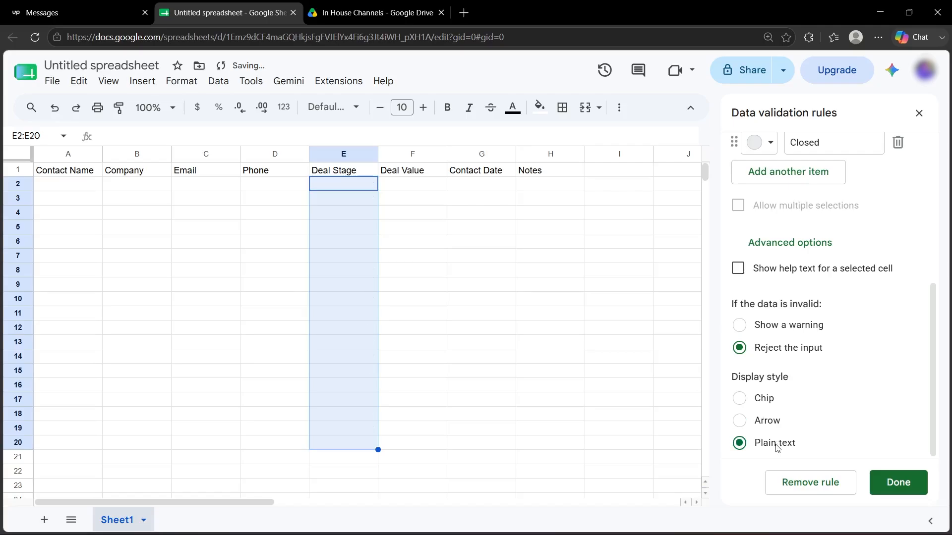
Color the Lead item light purple and the Contacted item light blue-gray
scroll(828, 379, "up", 5)
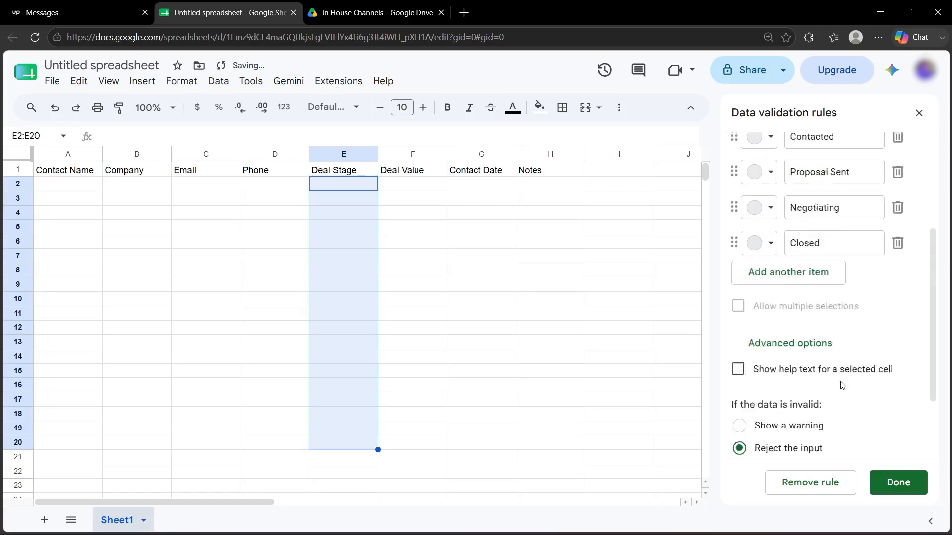
left_click(765, 263)
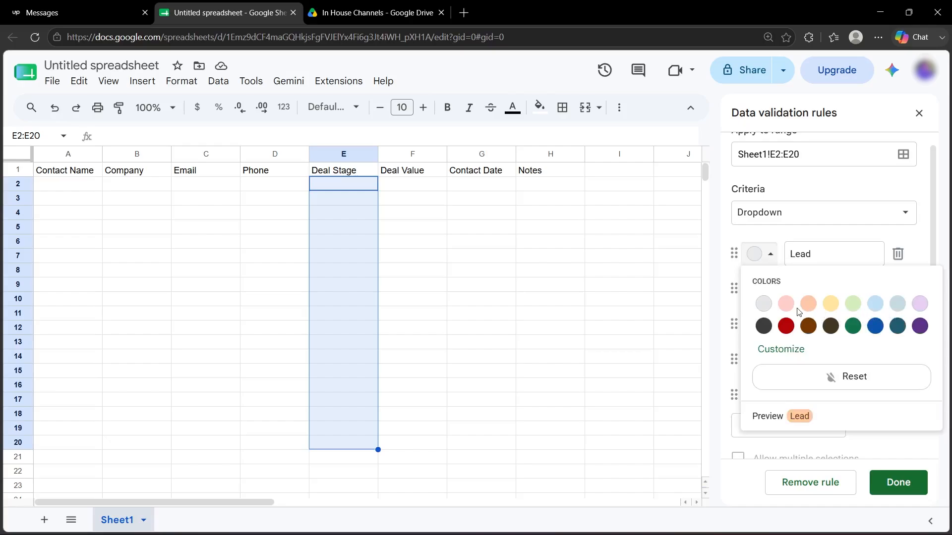
left_click(921, 304)
left_click(760, 290)
left_click(897, 339)
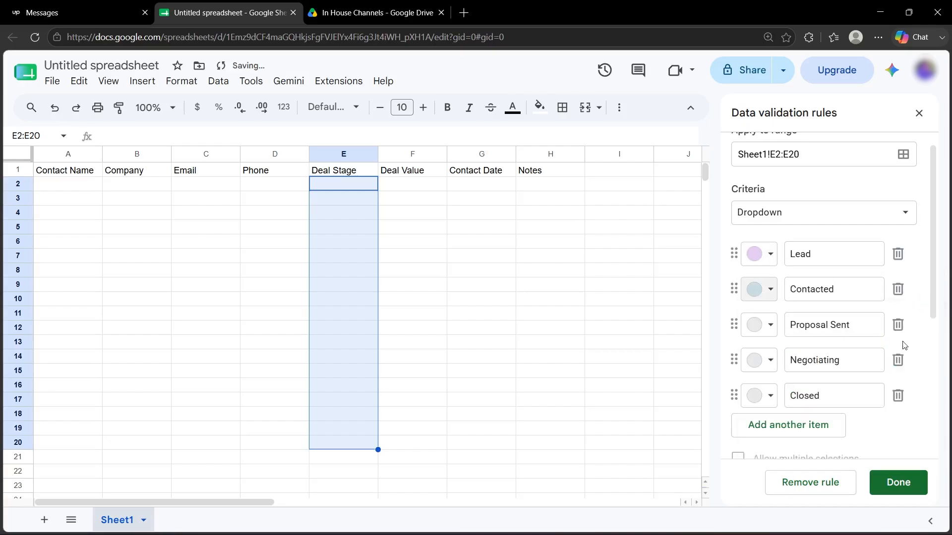
Color Proposal Sent light green, Negotiating light yellow and Closed dark green, and save the validation rule
left_click(761, 326)
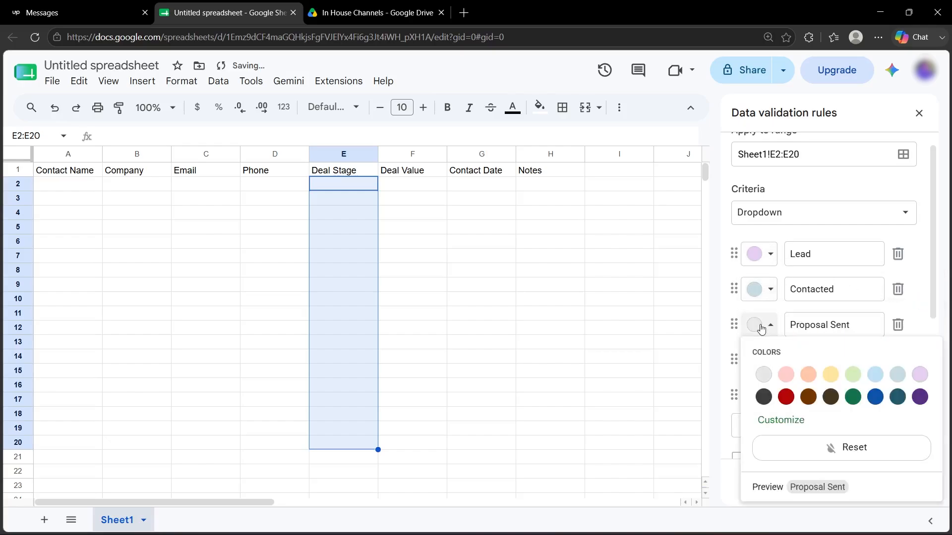
left_click(858, 375)
left_click(759, 360)
left_click(829, 223)
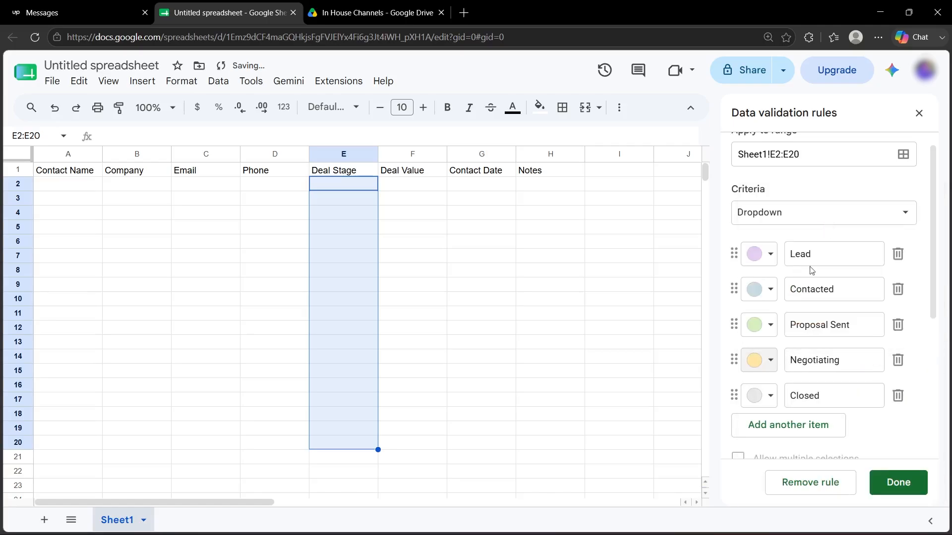
left_click(770, 396)
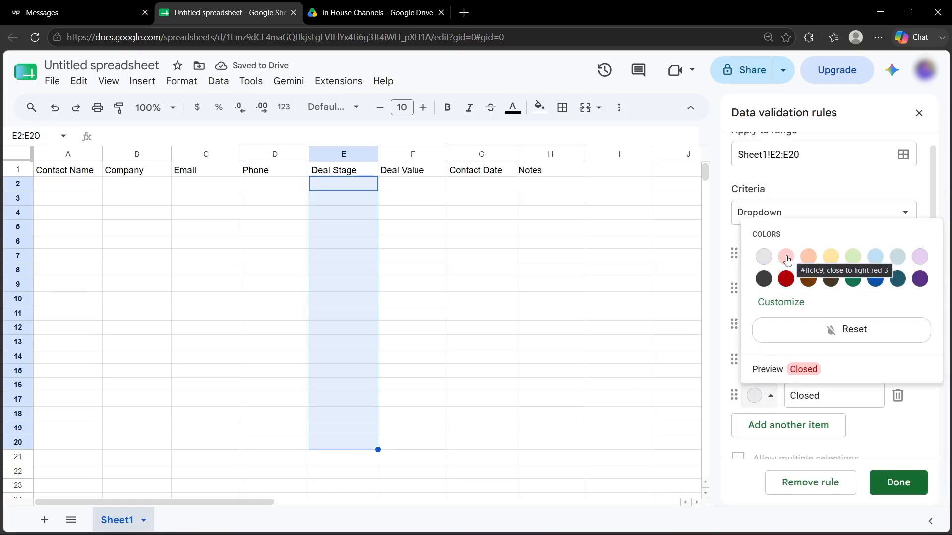
left_click(853, 278)
scroll(882, 397, "down", 2)
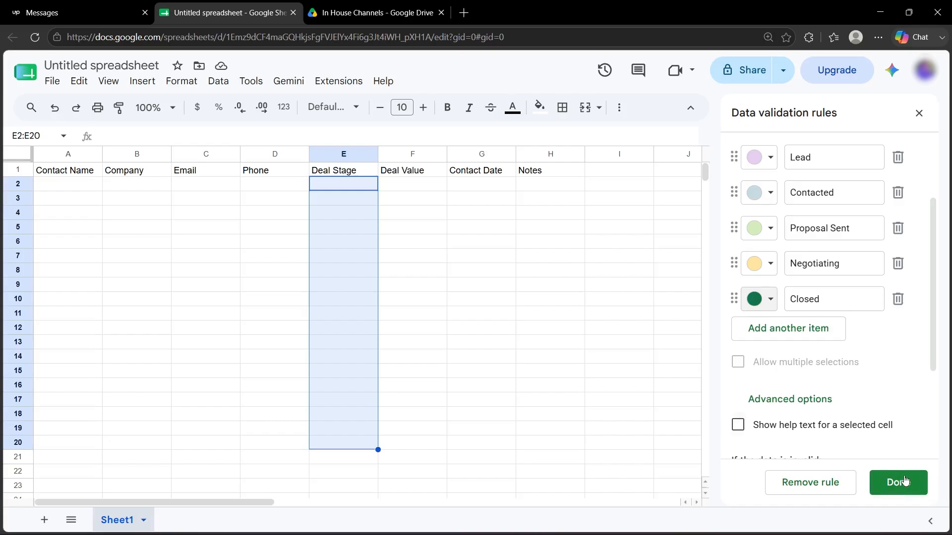
left_click(904, 482)
Apply an outer border around the table range A1:H20
left_click_drag(556, 447, 60, 175)
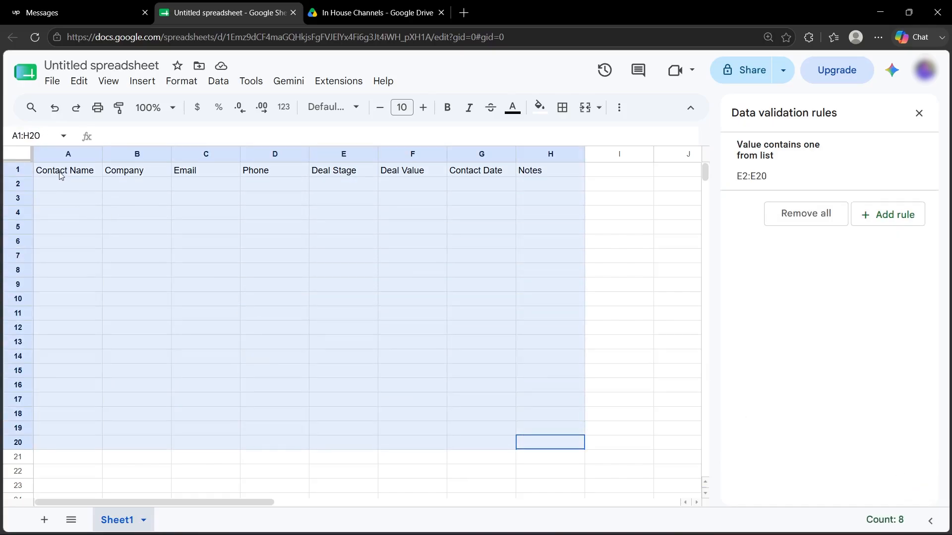
left_click(562, 107)
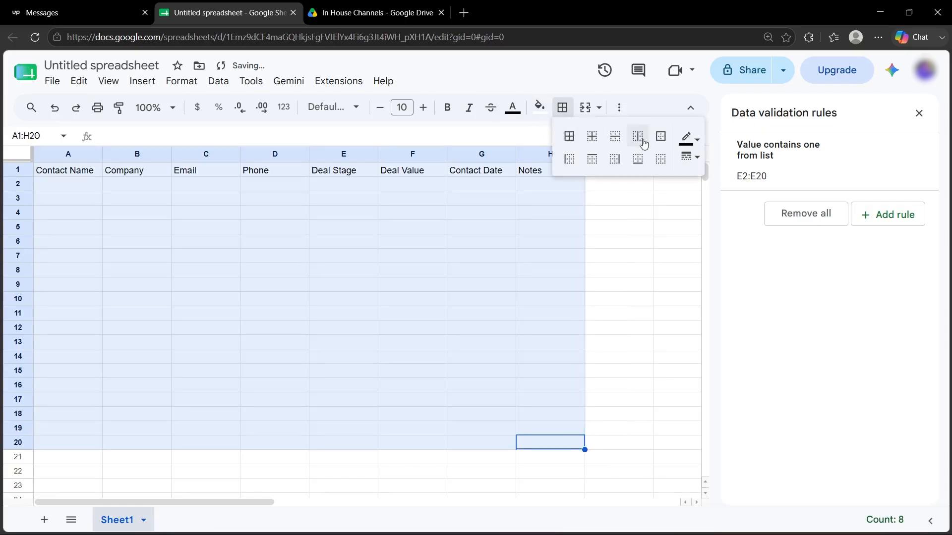
left_click(661, 137)
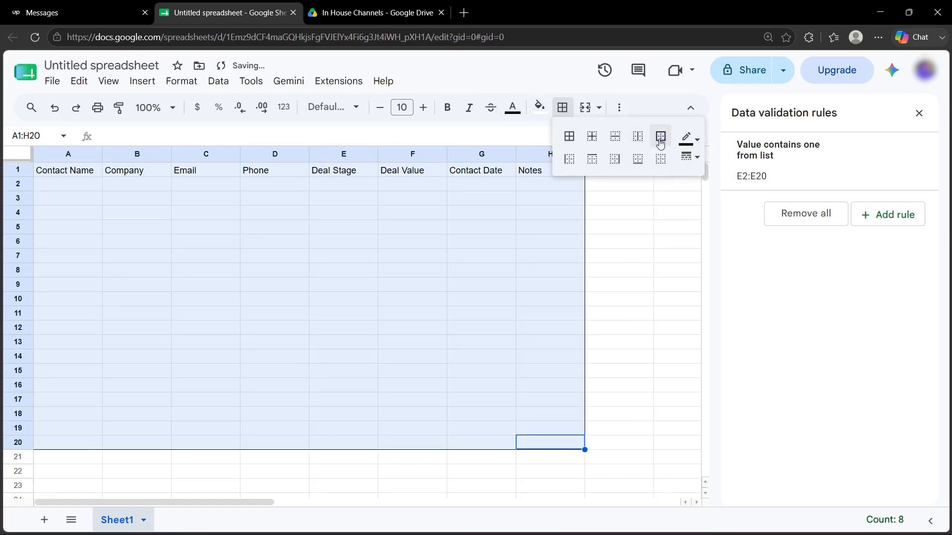
left_click(590, 371)
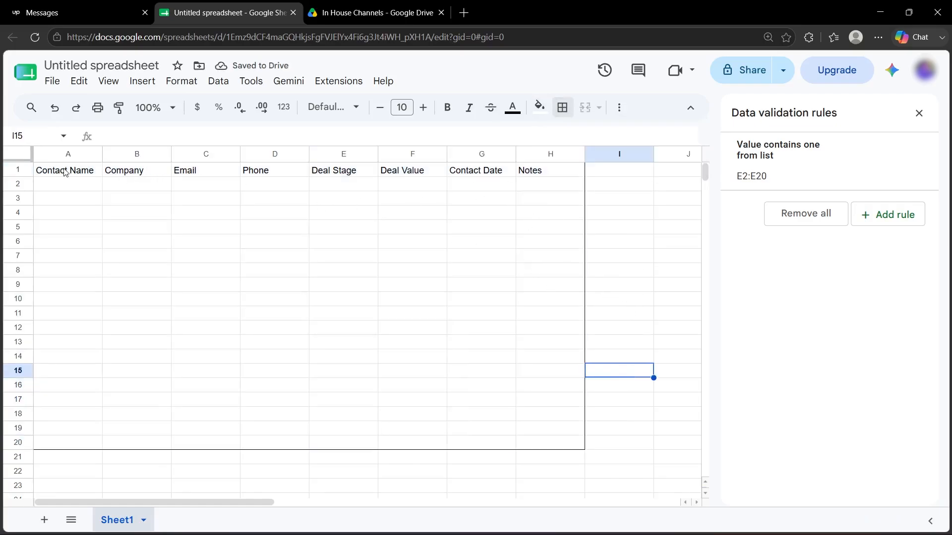
Set the Deal Stage dropdown to Lead in E3 and to Contacted in E5
left_click(338, 187)
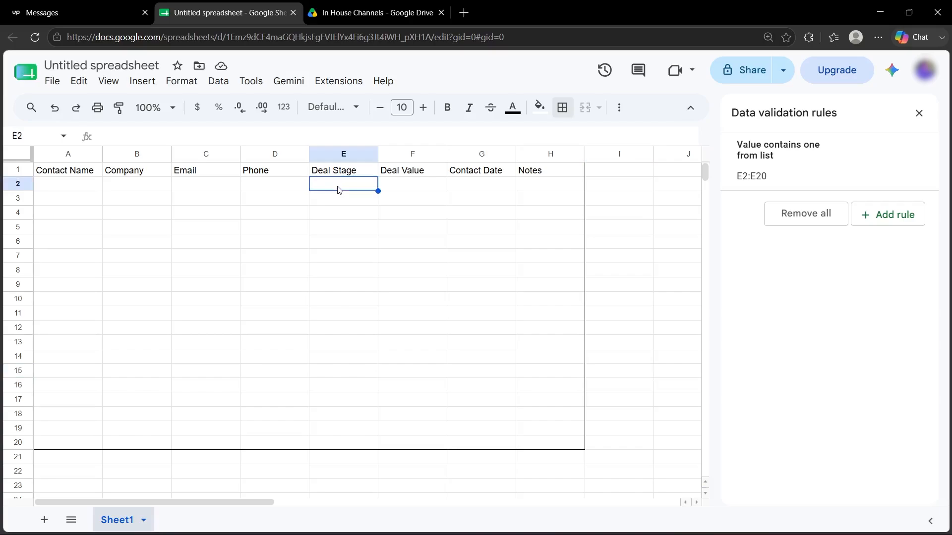
double_click(344, 188)
left_click(398, 212)
double_click(334, 200)
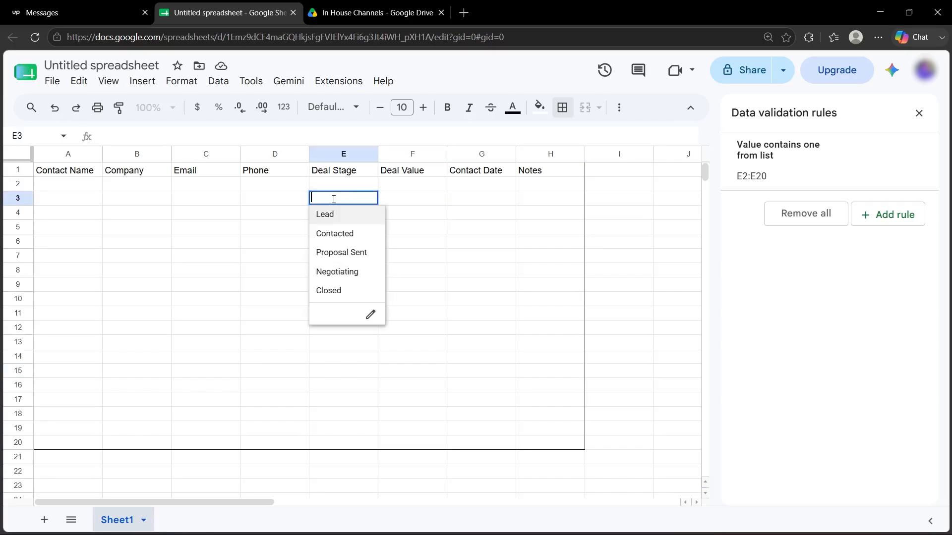
left_click(340, 214)
double_click(342, 231)
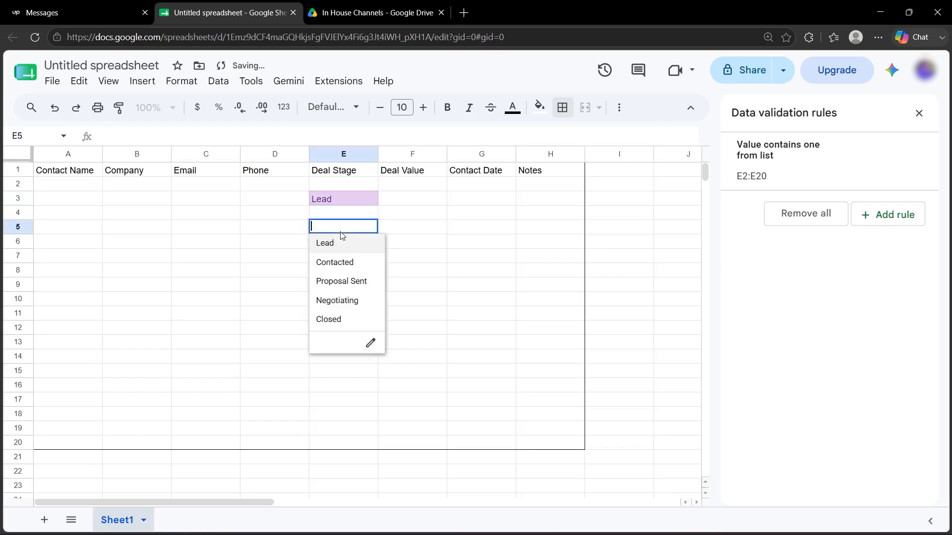
left_click(350, 268)
Set the Deal Stage to Proposal Sent in E8, Negotiating in E11 and Closed in E14
double_click(343, 271)
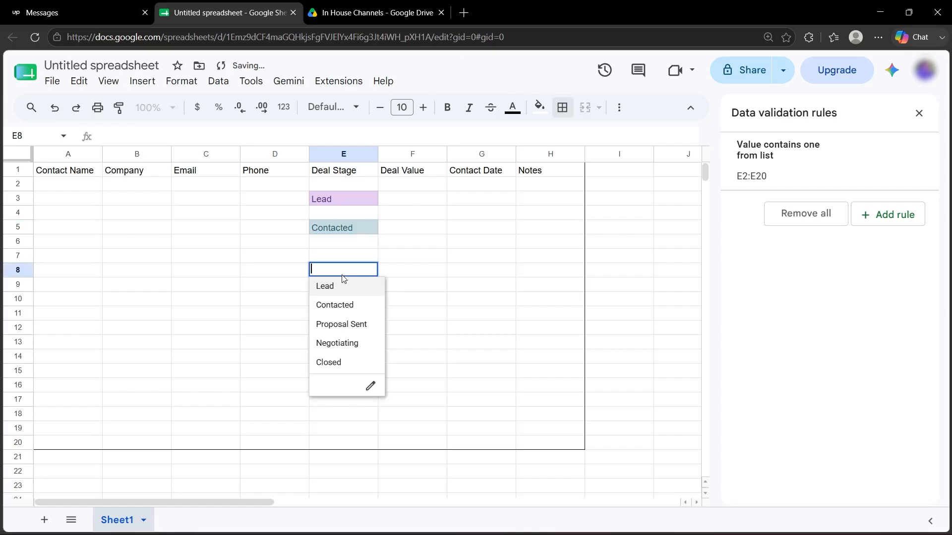
left_click(345, 322)
double_click(344, 314)
left_click(340, 385)
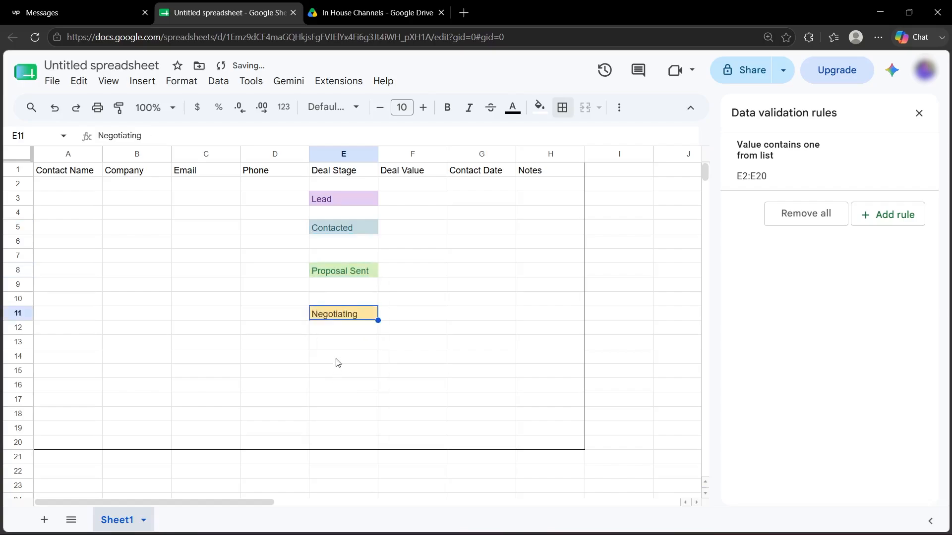
double_click(337, 357)
left_click(339, 448)
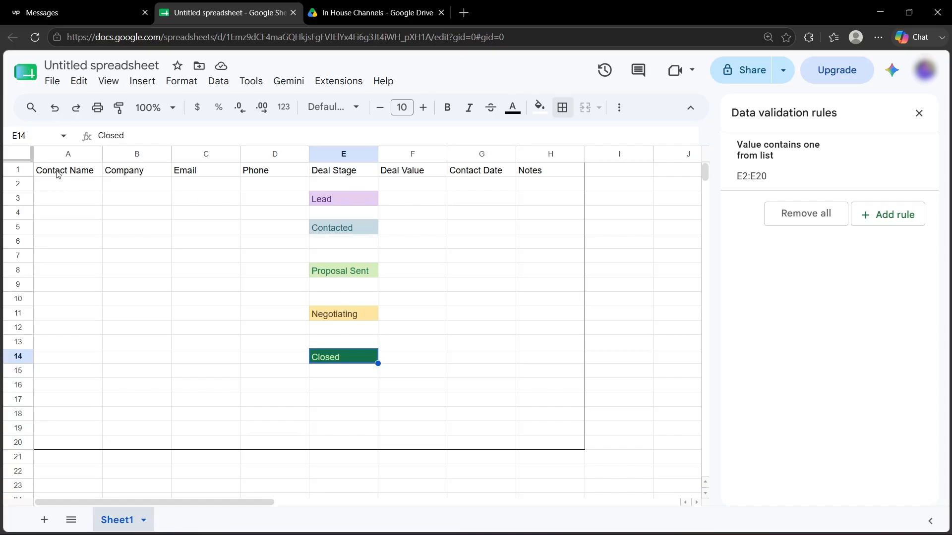
Make the header row A1:H1 bold at font size 12 and widen the Notes column
left_click_drag(58, 174, 546, 176)
left_click(448, 107)
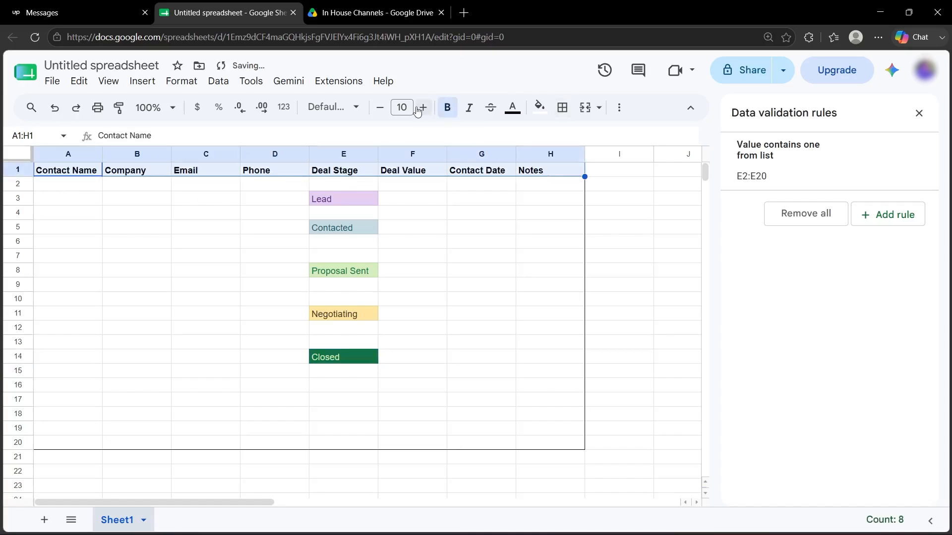
left_click(422, 107)
left_click(423, 107)
left_click(620, 185)
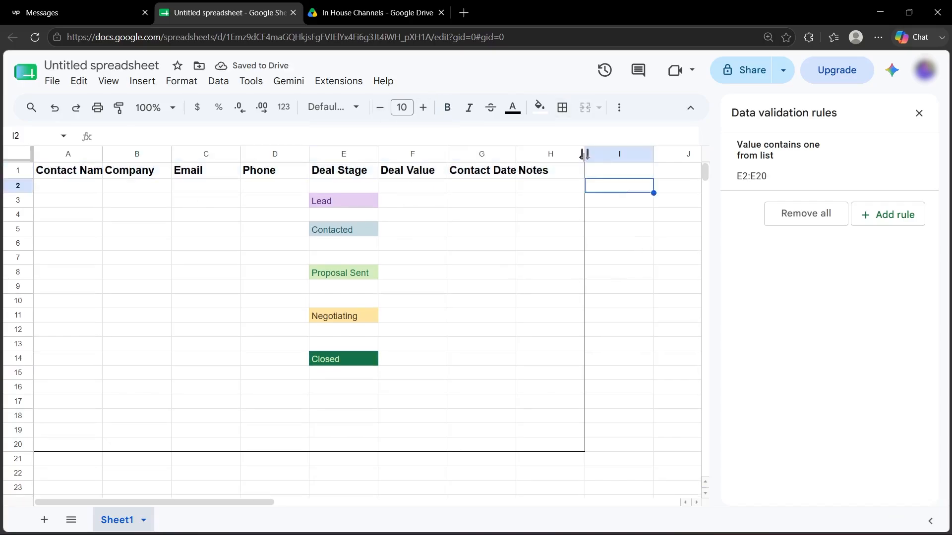
left_click_drag(586, 153, 669, 153)
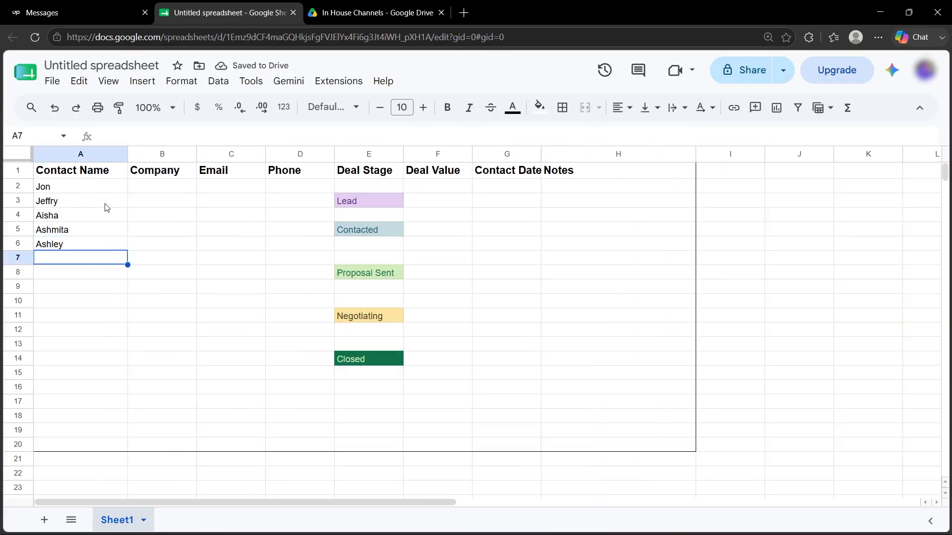
Enter the sample companies wfbwf in B2 and wbffw in B4, and placeholder email entries in C2, C3 and C5
left_click(159, 186)
type("wfbwf")
left_click(167, 211)
type("wbffw")
left_click(220, 188)
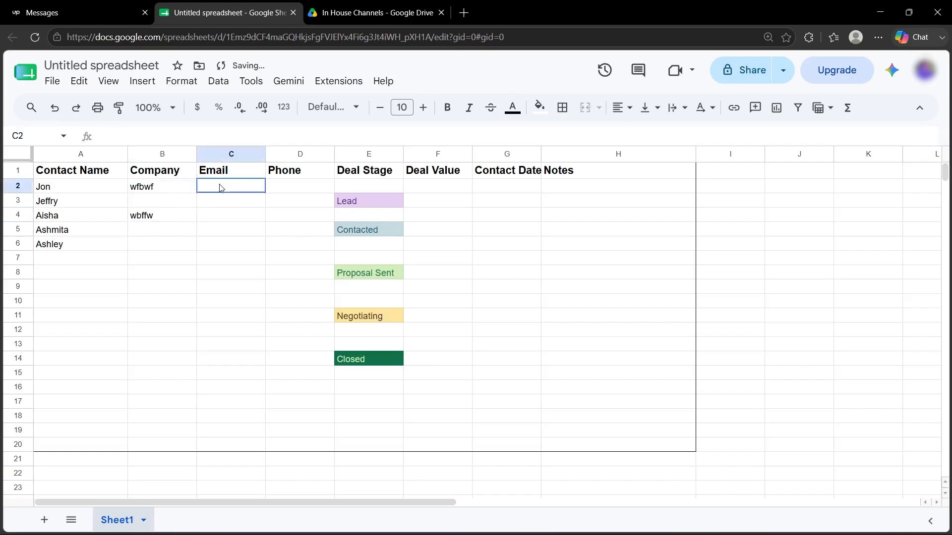
type("f")
left_click_drag(239, 229, 238, 239)
type("f")
left_click(240, 203)
type("w")
Enter placeholder phone numbers for the first four contacts in D2 through D5
left_click(303, 189)
type("42")
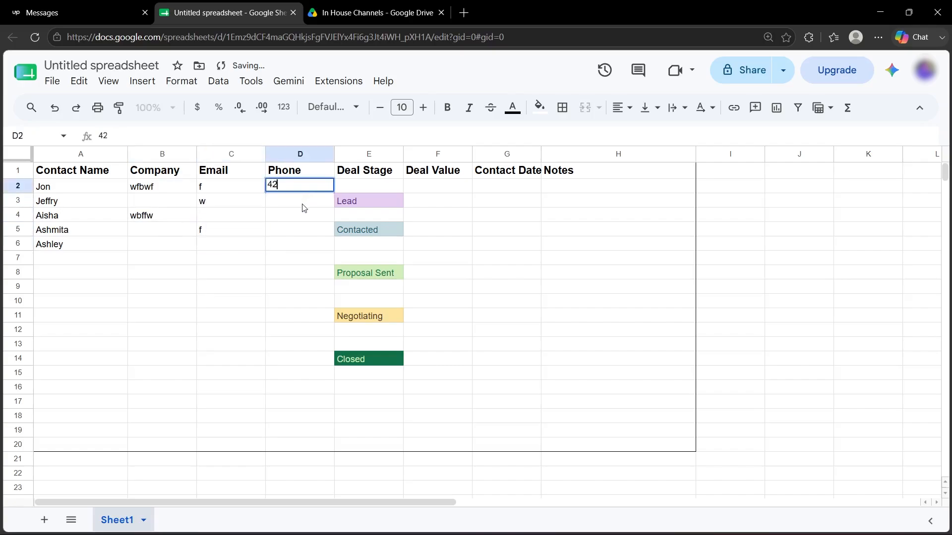
type("4")
left_click(303, 205)
type("242")
left_click(300, 218)
type("424")
left_click(300, 232)
type("2141")
Set the Deal Stage in E2 to Proposal Sent and enter a deal value of $13,145 in F2
left_click(406, 200)
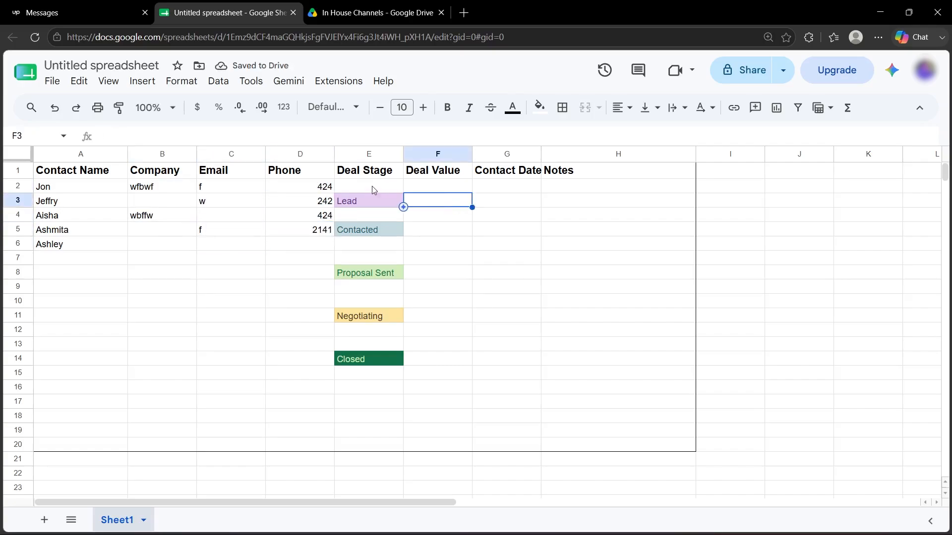
double_click(372, 186)
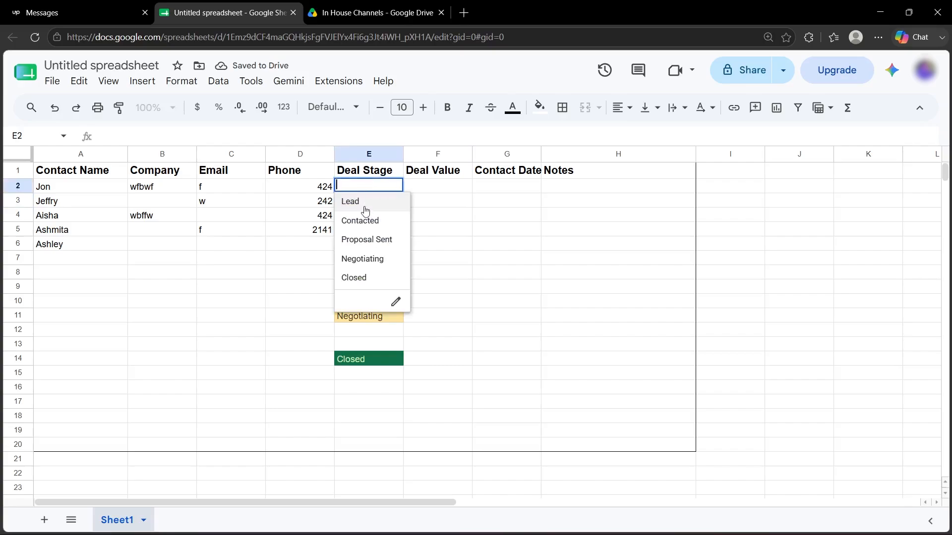
left_click(375, 240)
key("Tab")
left_click(452, 231)
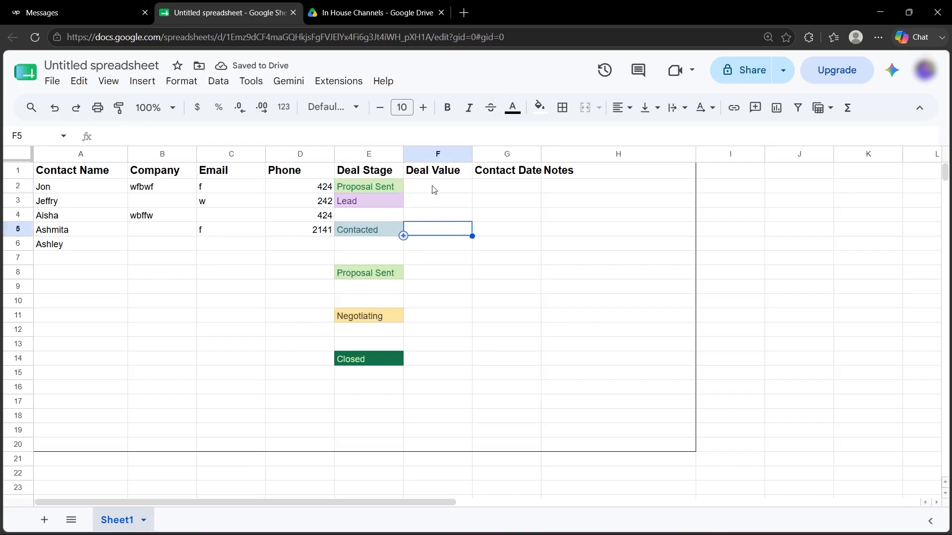
double_click(432, 186)
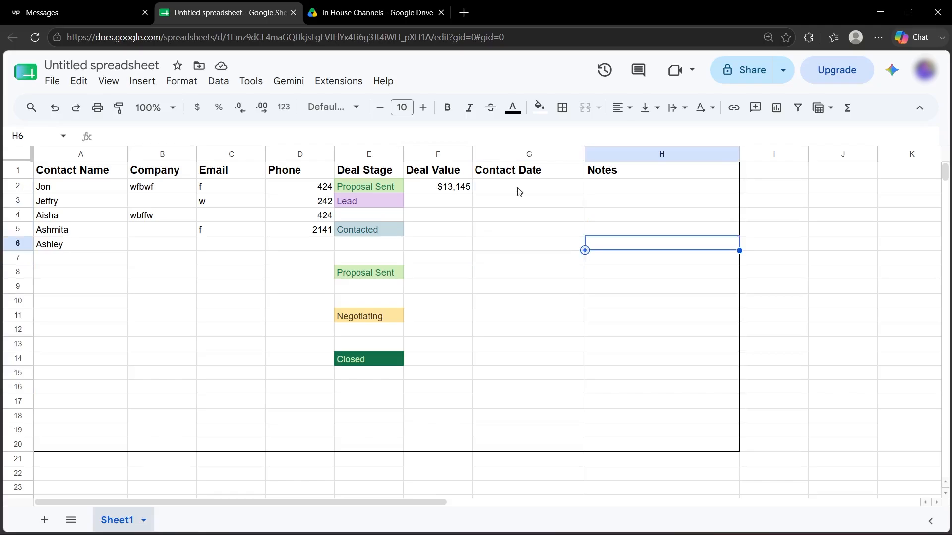
Format the Contact Date cells G2:G20 with the Date number format
left_click_drag(518, 191, 516, 448)
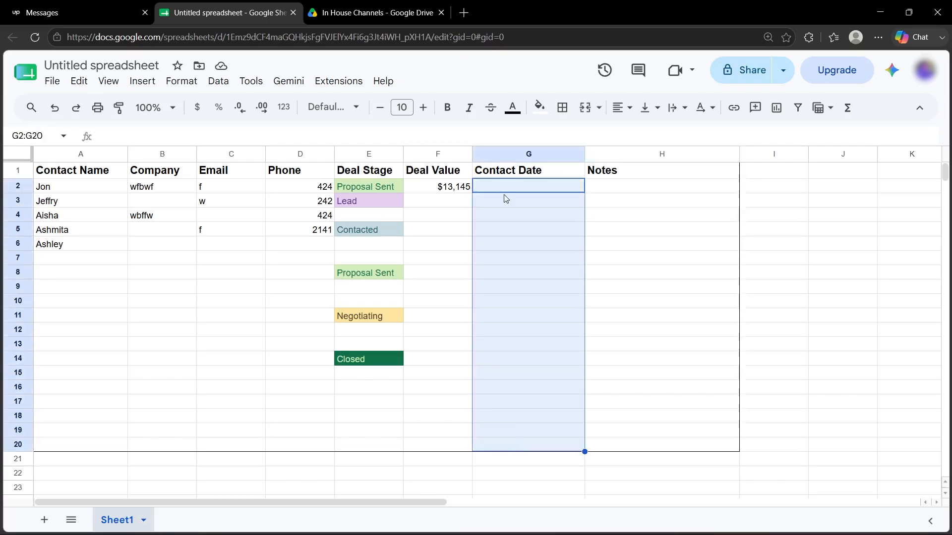
left_click(216, 83)
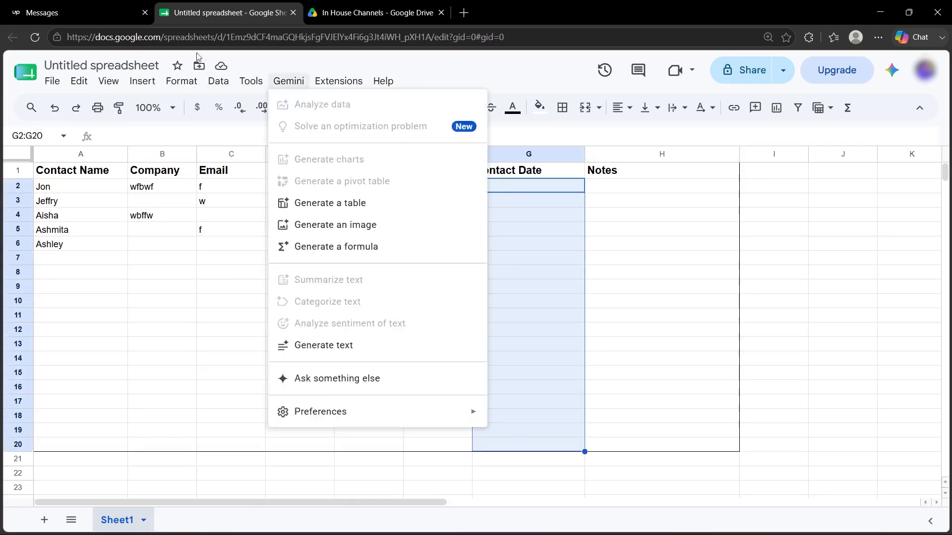
mouse_move(182, 83)
mouse_move(208, 143)
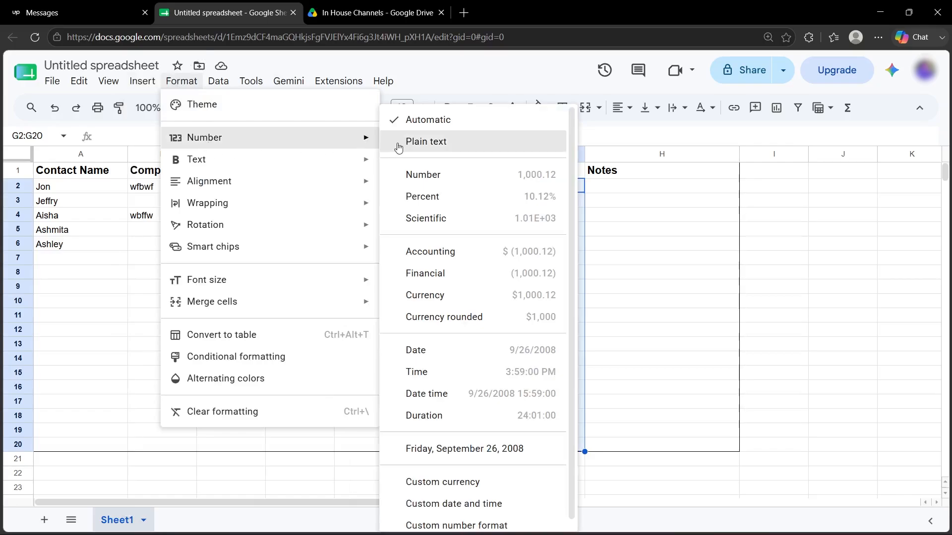
left_click(461, 352)
left_click(527, 184)
type("12")
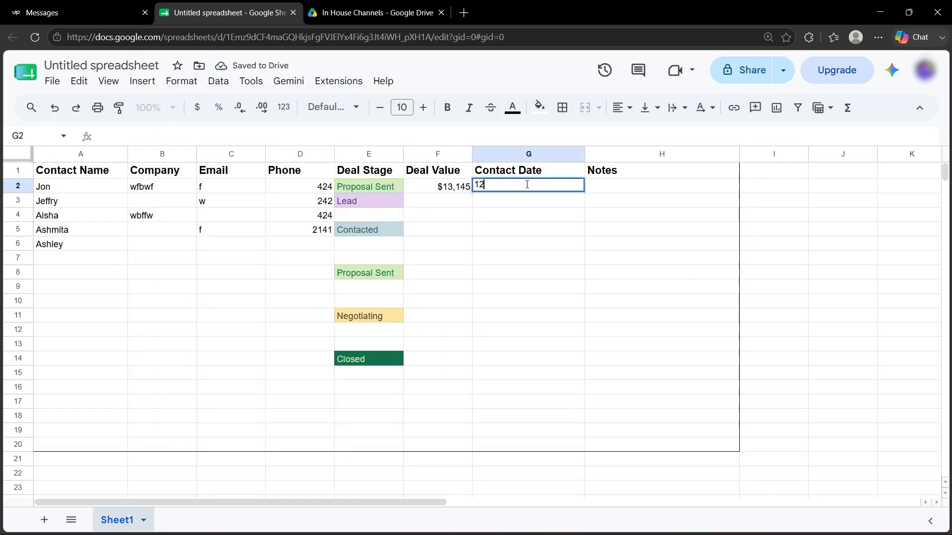
type("-")
Enter the sample note gergrgrwgrwrg in H2 for the first contact
left_click(627, 189)
type("gerg")
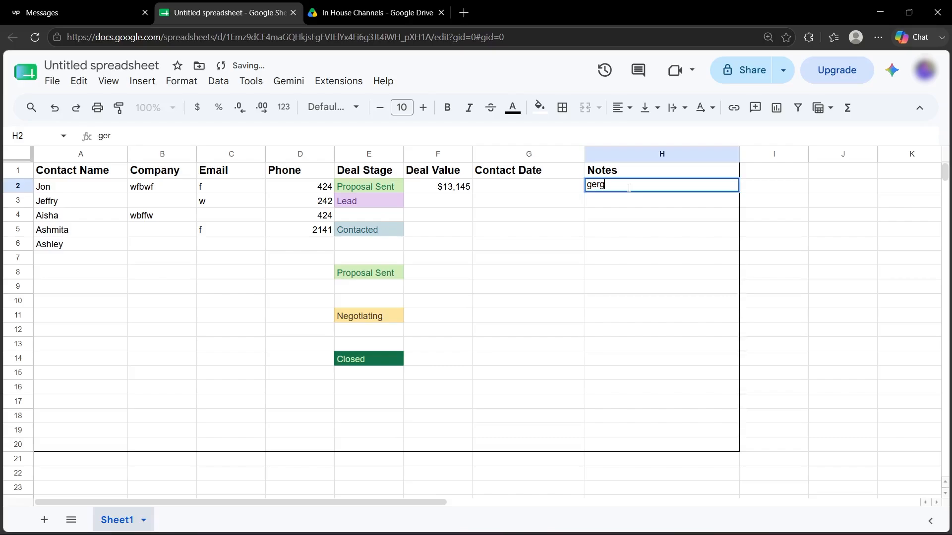
type("rgrwgrwrg")
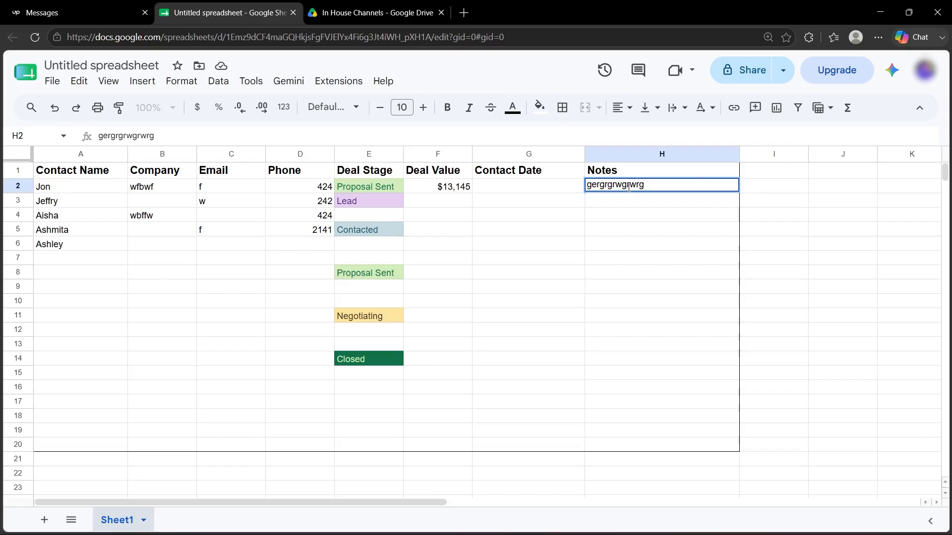
left_click(700, 415)
Fill the whole table range A1:H20 with the lightest magenta (pale pink) color
left_click_drag(713, 448, 73, 170)
left_click(539, 107)
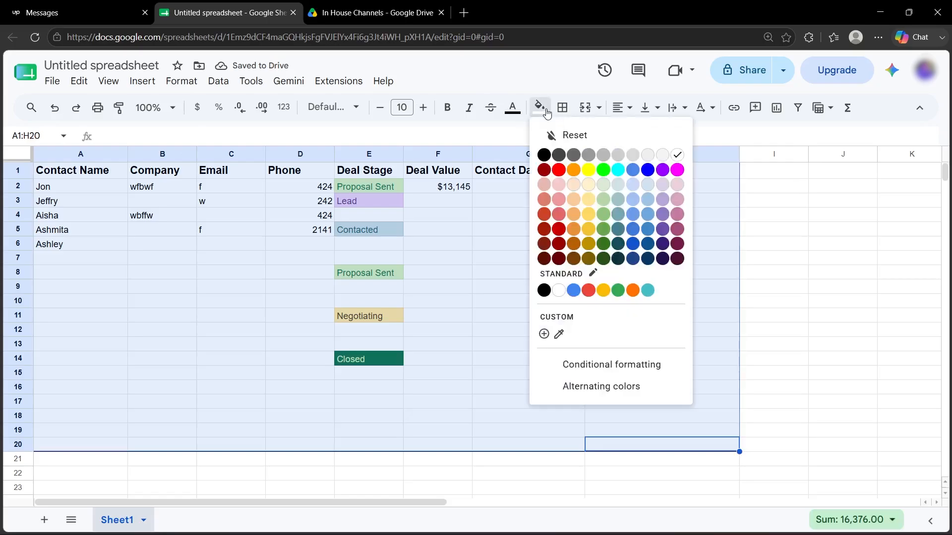
left_click(677, 184)
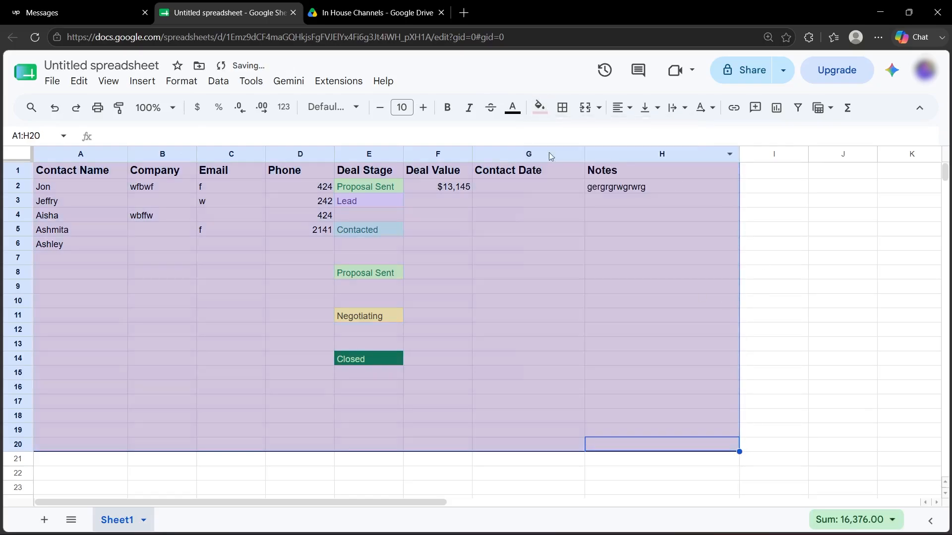
left_click(677, 172)
Fill the header row A1:H1 with the lightest blue color
left_click_drag(82, 170, 644, 171)
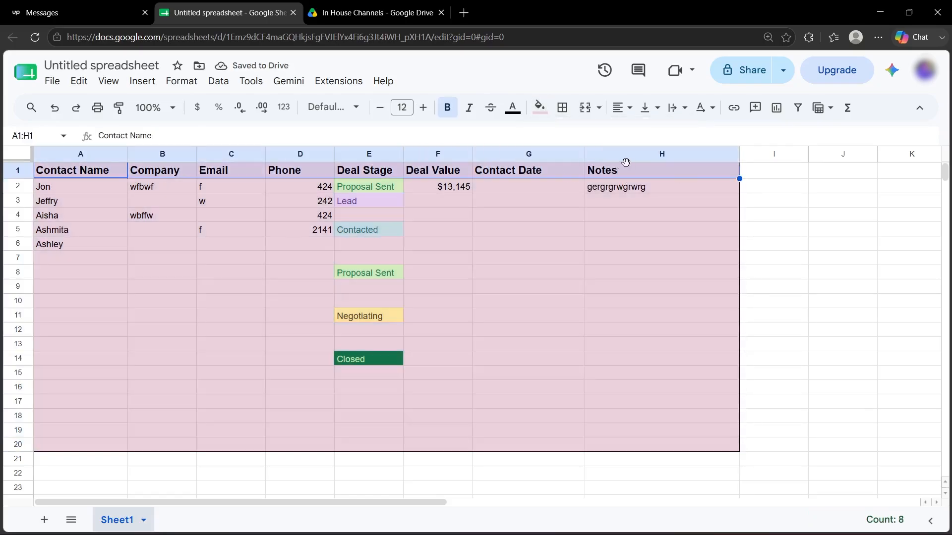
left_click(544, 114)
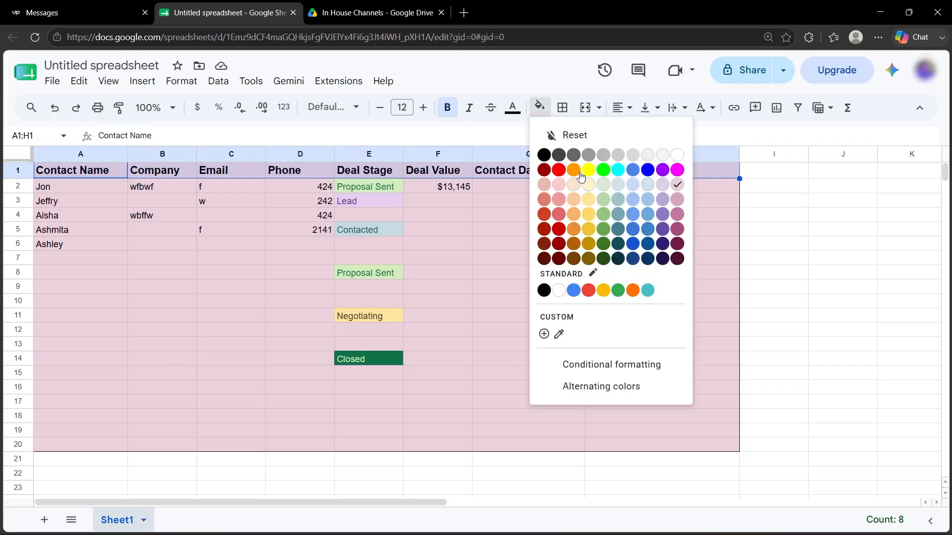
left_click(648, 186)
left_click(701, 448)
Convert the range A1:H20 into a table and check it down to its last row
left_click_drag(701, 450, 85, 175)
left_click(181, 81)
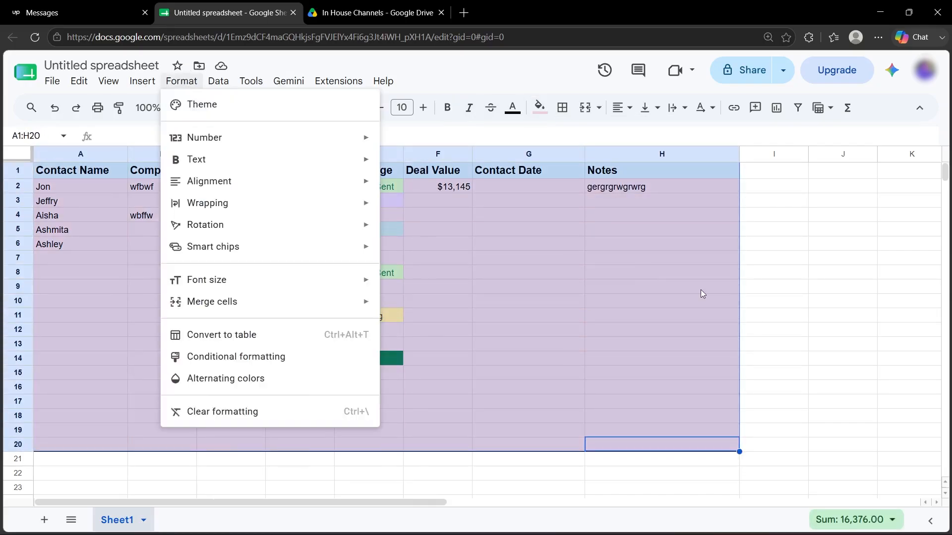
mouse_move(218, 84)
mouse_move(181, 81)
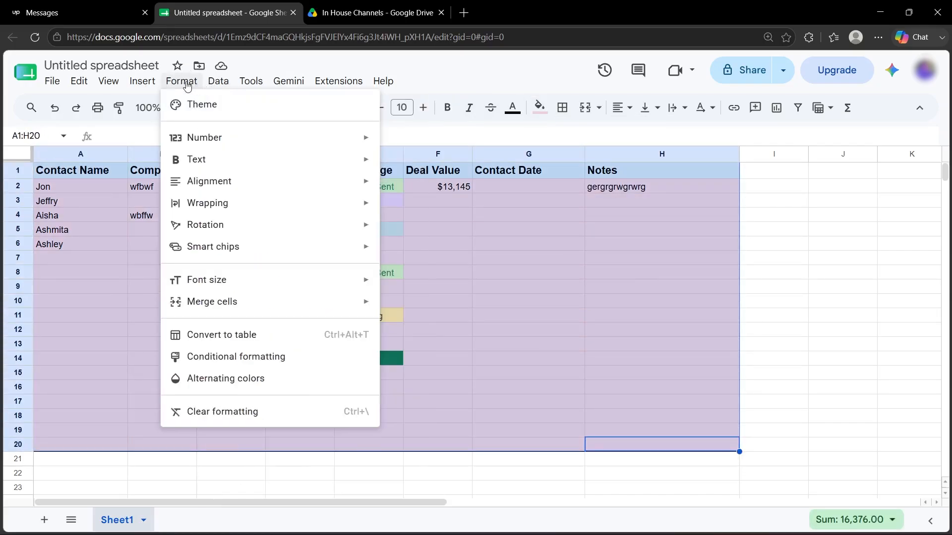
left_click(268, 344)
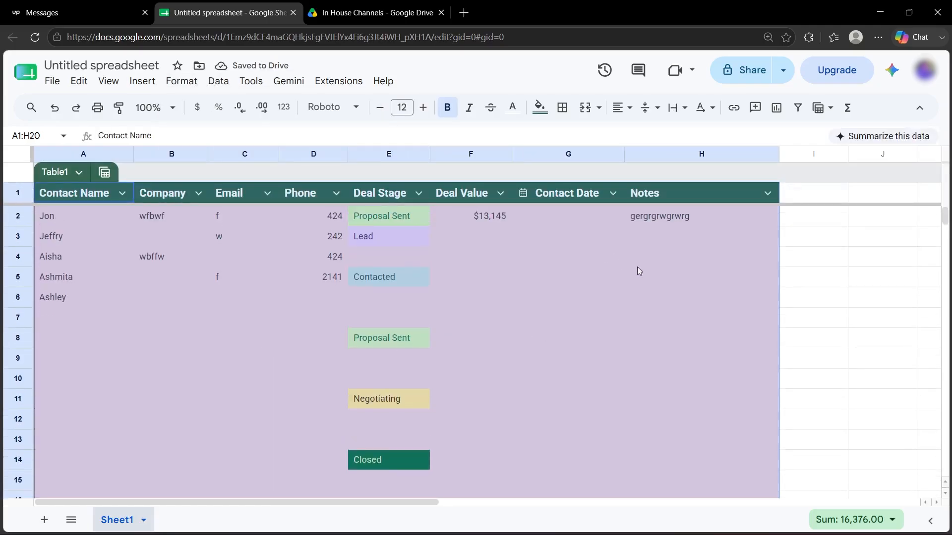
scroll(585, 251, "down", 3)
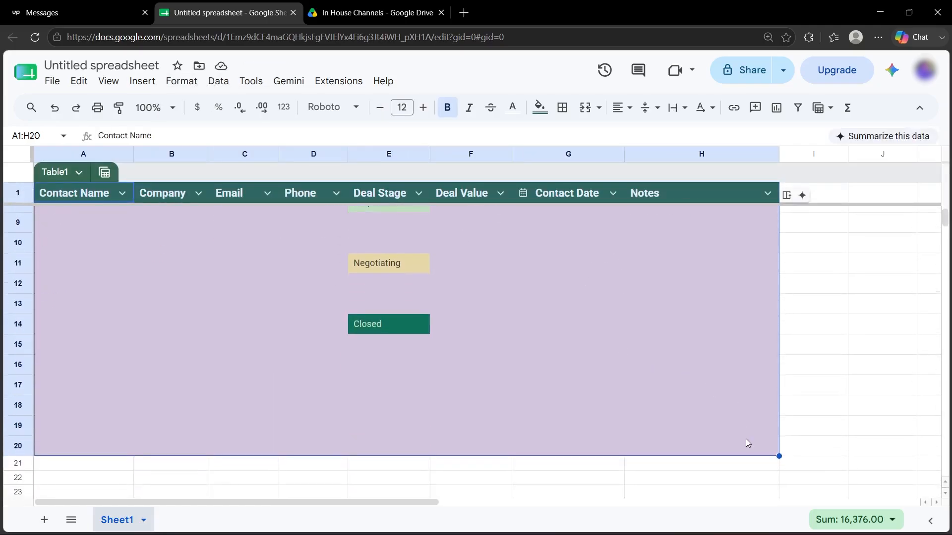
left_click(580, 318)
scroll(580, 316, "up", 3)
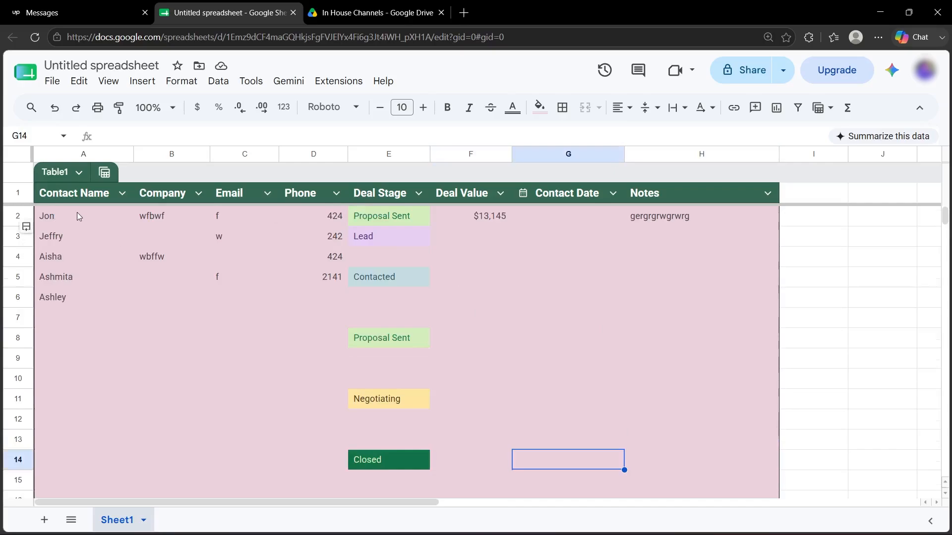
Apply all inner and outer borders to the table's data cells A2:H20
left_click_drag(76, 213, 761, 402)
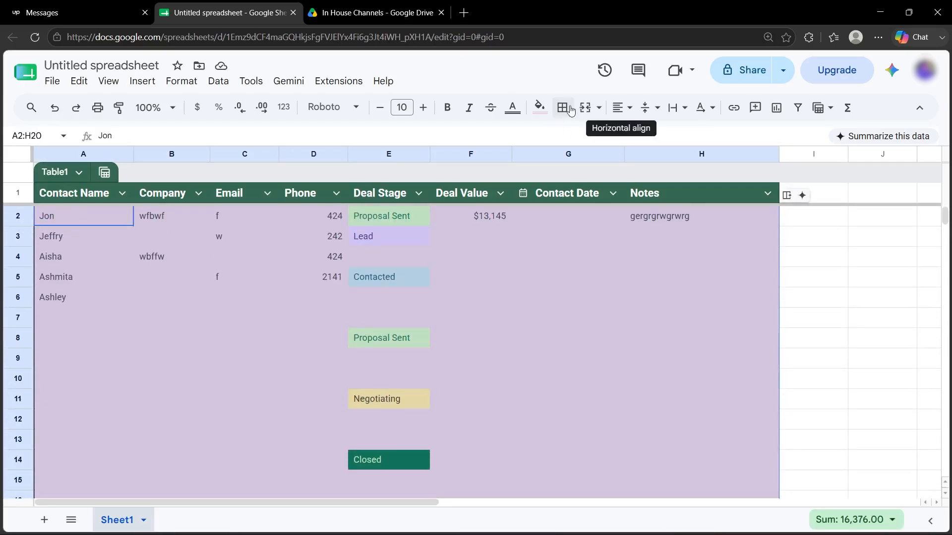
left_click(562, 108)
left_click(568, 137)
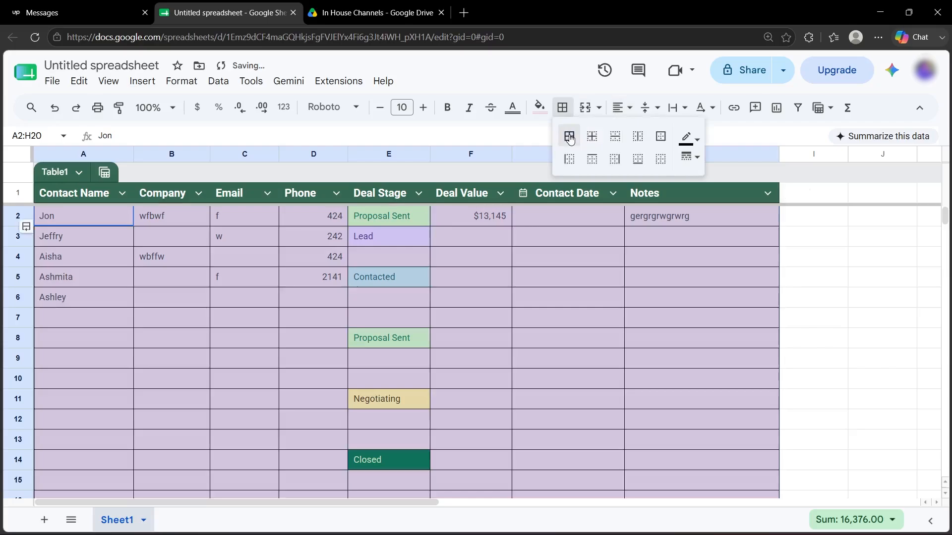
left_click(843, 319)
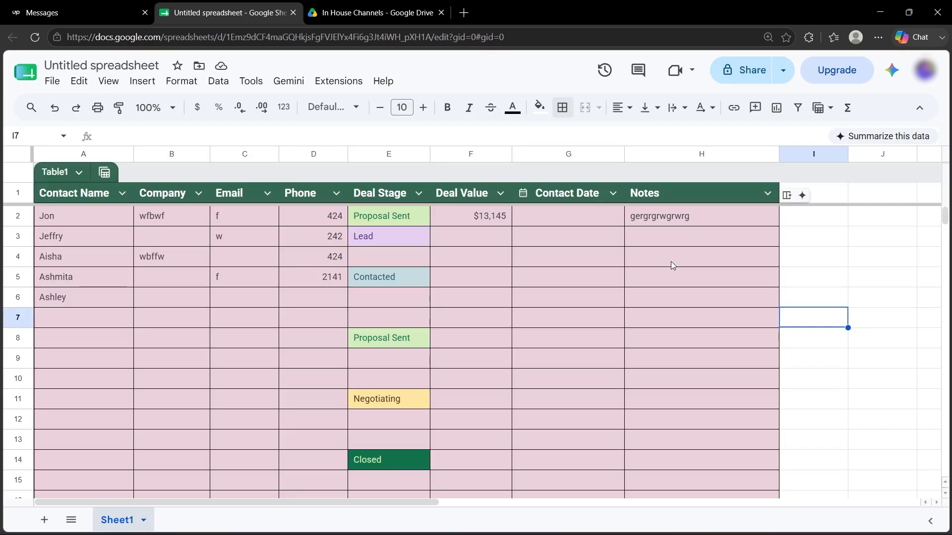
key("Down")
key("Down")
key("Down")
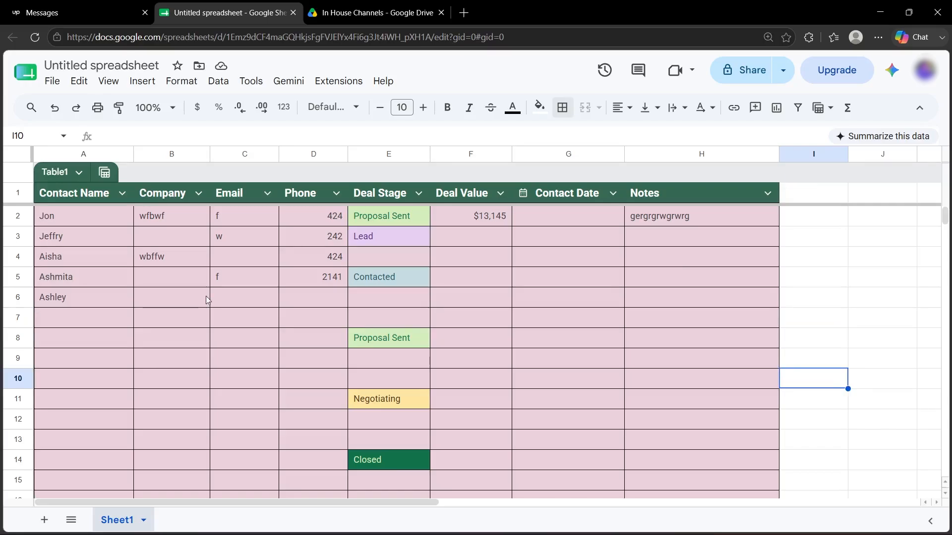
Filter the Contact Name column by values so that only the contact in row 2 is shown
left_click(122, 193)
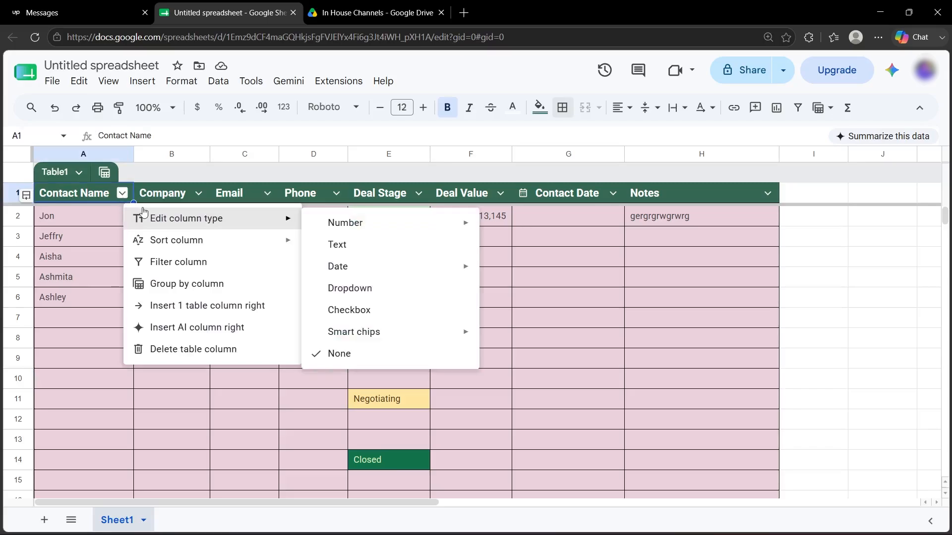
mouse_move(153, 250)
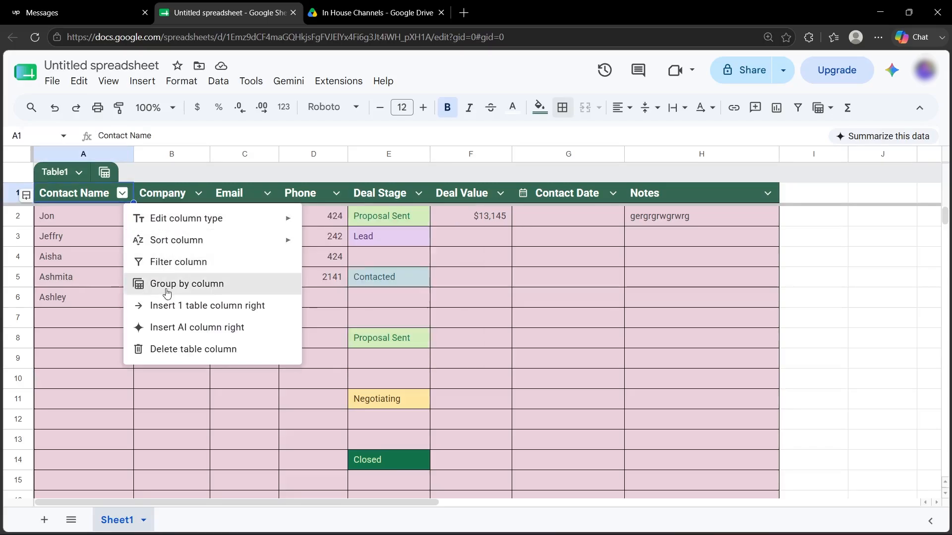
left_click(181, 262)
left_click(184, 394)
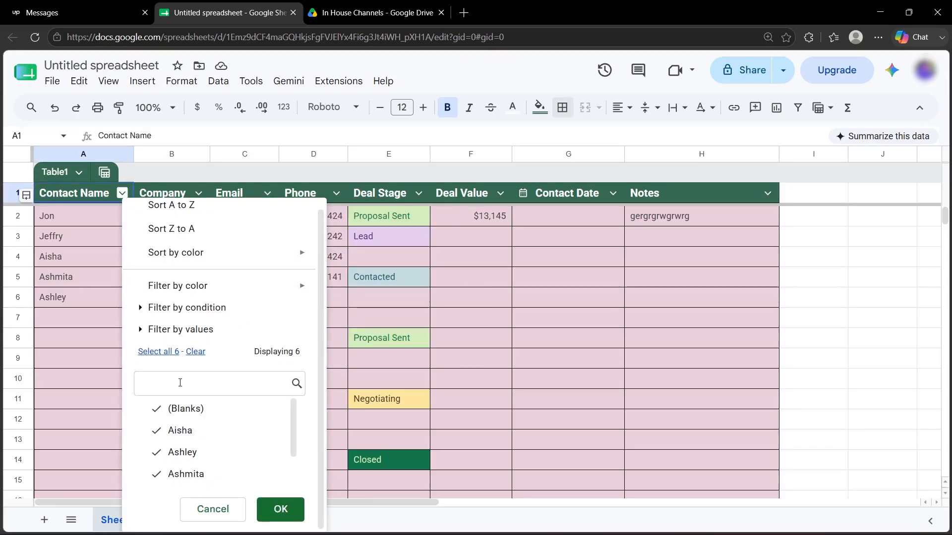
left_click(195, 352)
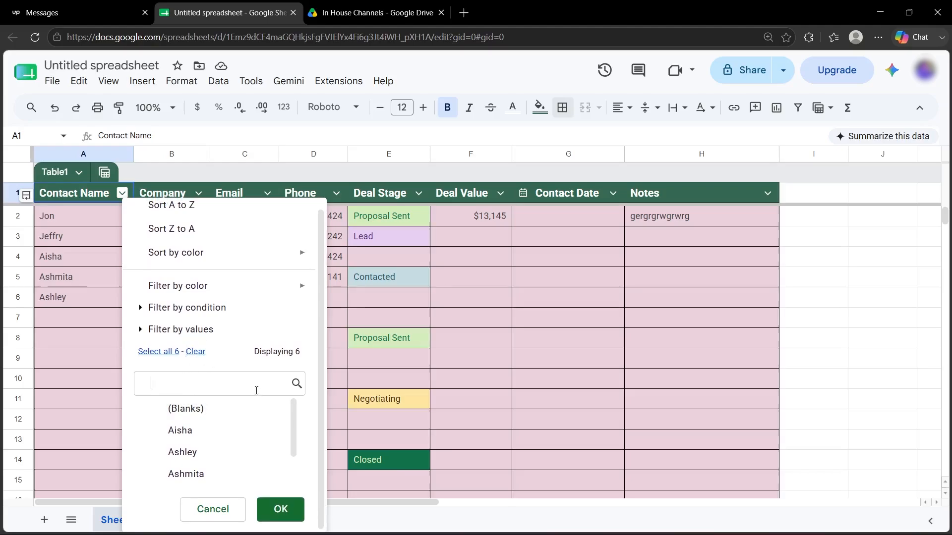
type("jo")
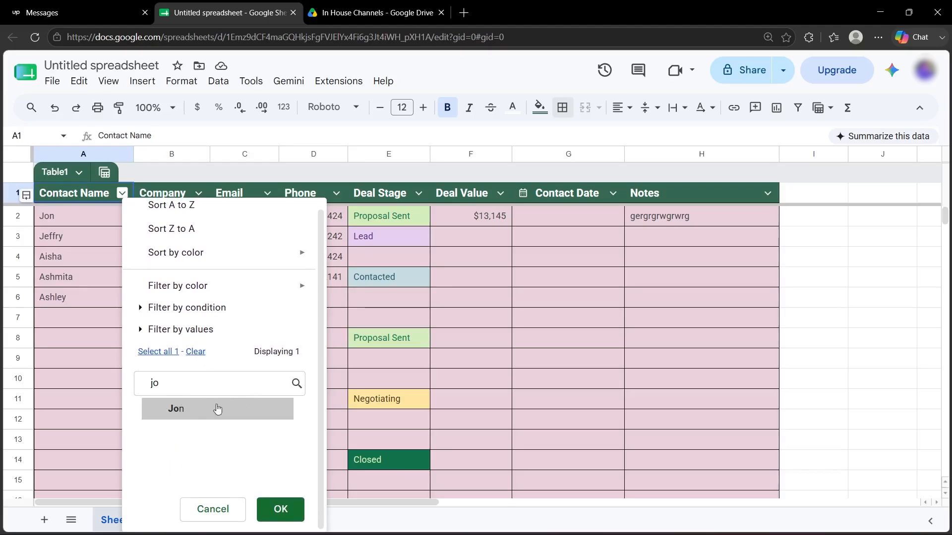
left_click(217, 408)
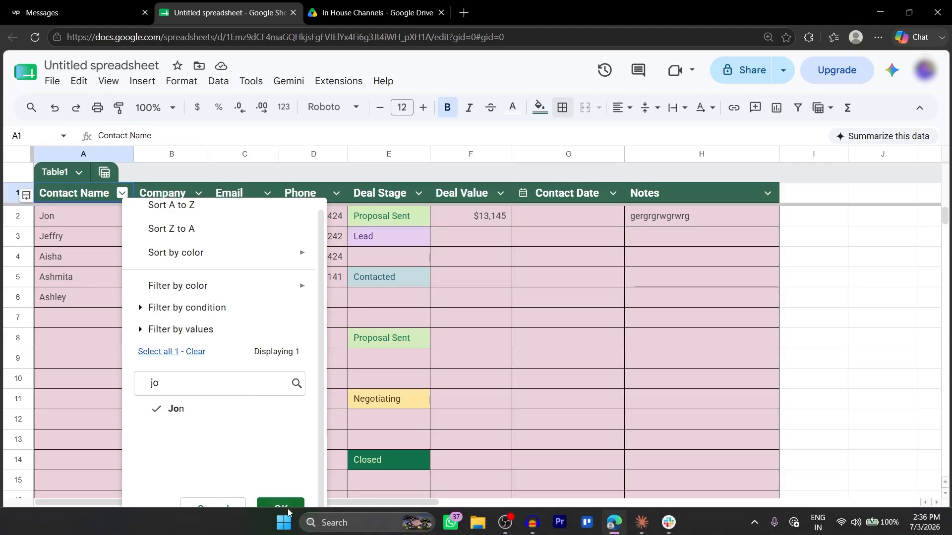
left_click(280, 509)
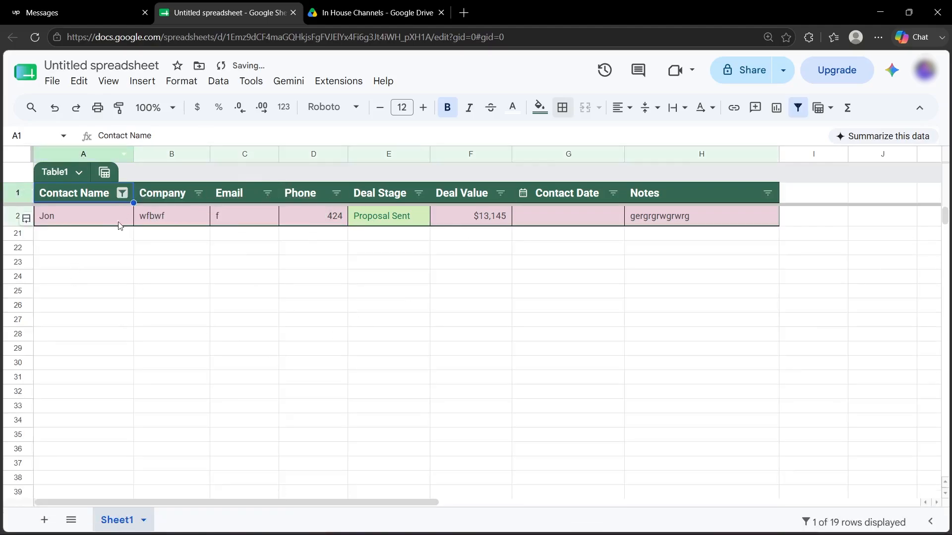
Review the filtered contact's record field by field, from Company through Notes
left_click(186, 216)
left_click(250, 210)
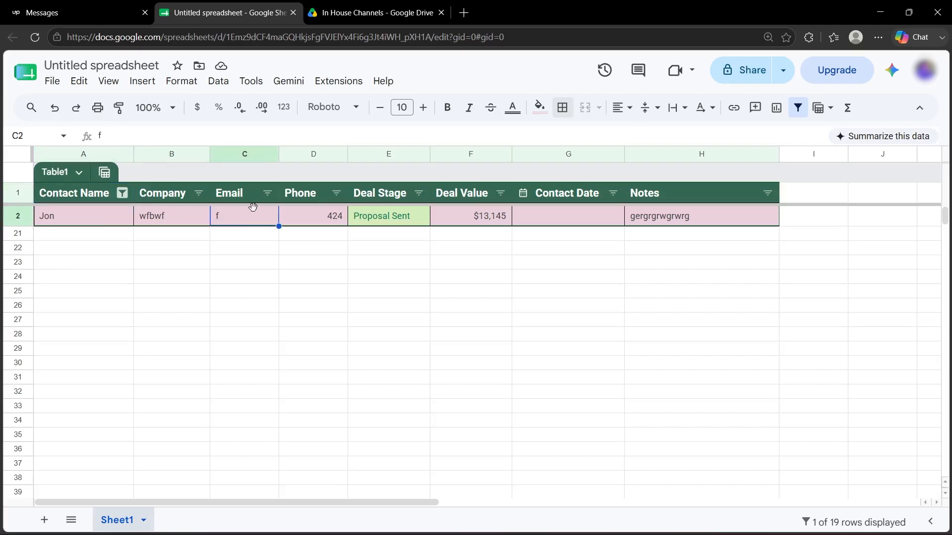
left_click(336, 214)
left_click(397, 216)
left_click(475, 216)
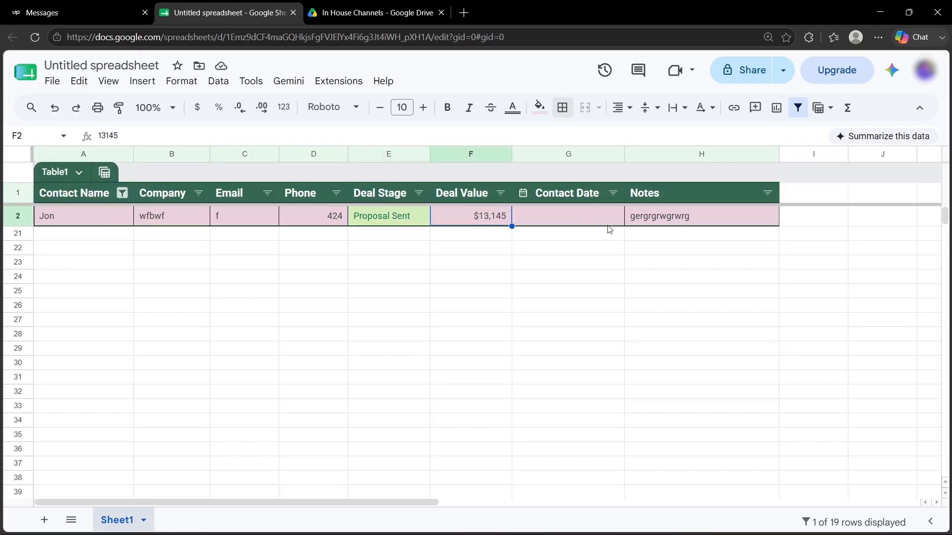
left_click(606, 219)
left_click(654, 215)
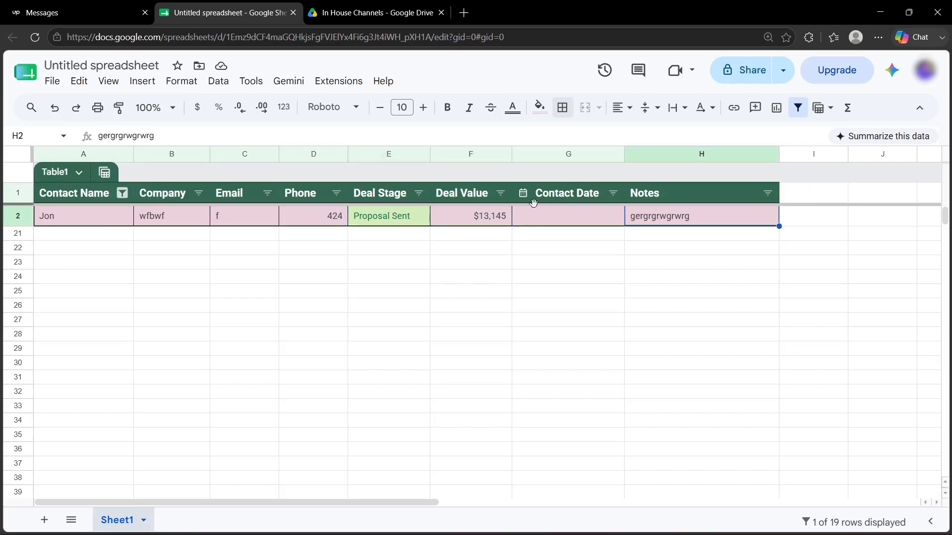
left_click(122, 193)
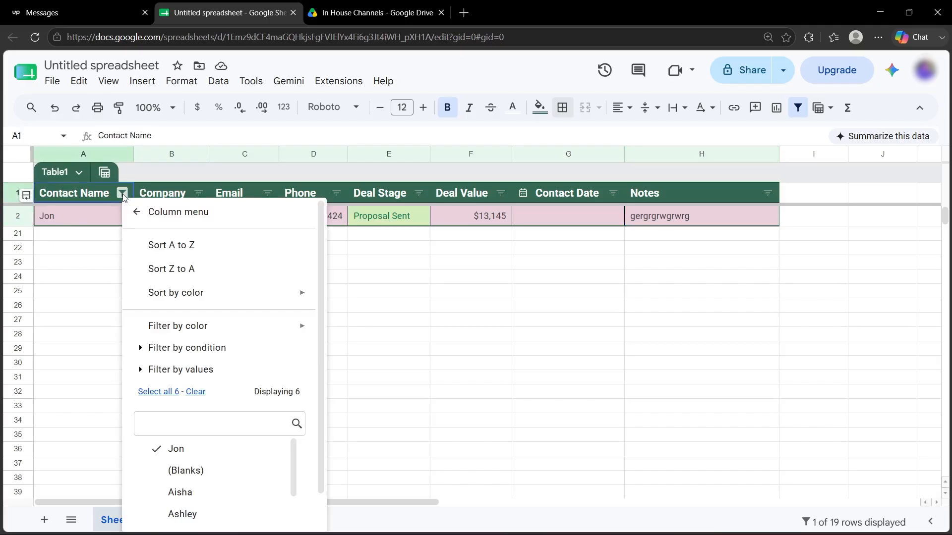
left_click(192, 392)
left_click(184, 448)
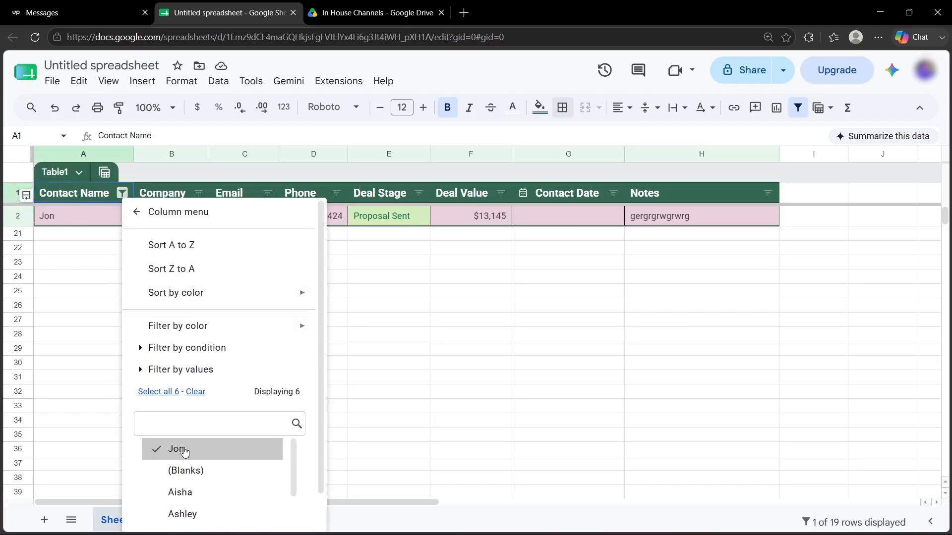
left_click(168, 392)
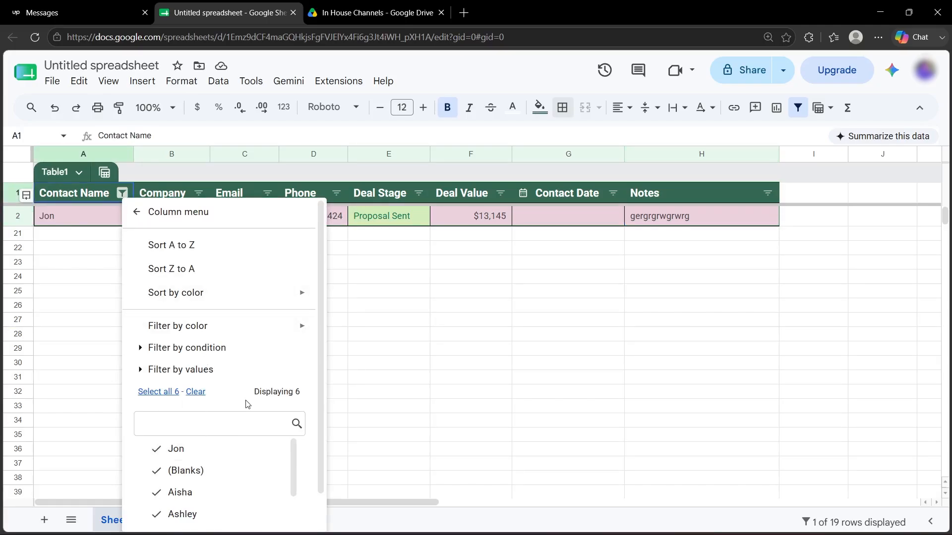
left_click(379, 392)
Undo the Contact Name filter and look over the table rows
key("ctrl+z")
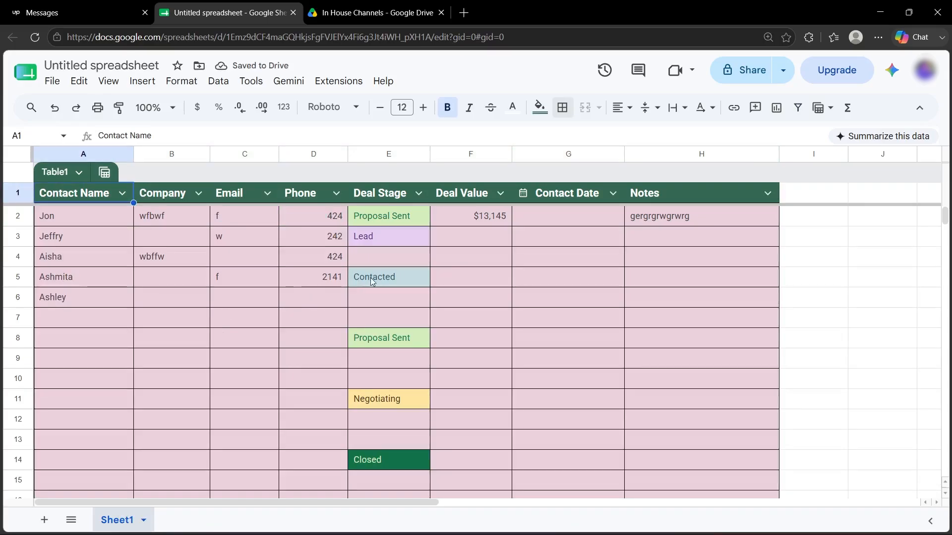
scroll(557, 280, "down", 1)
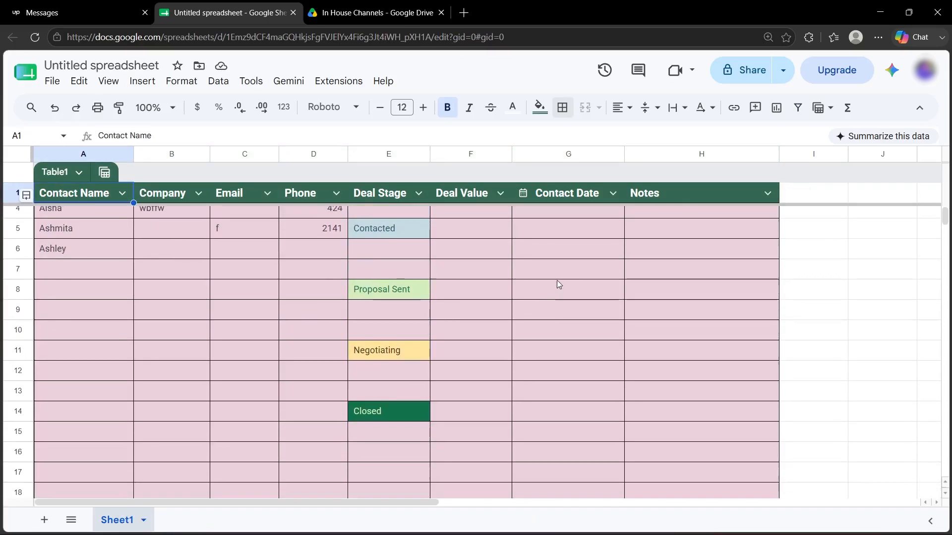